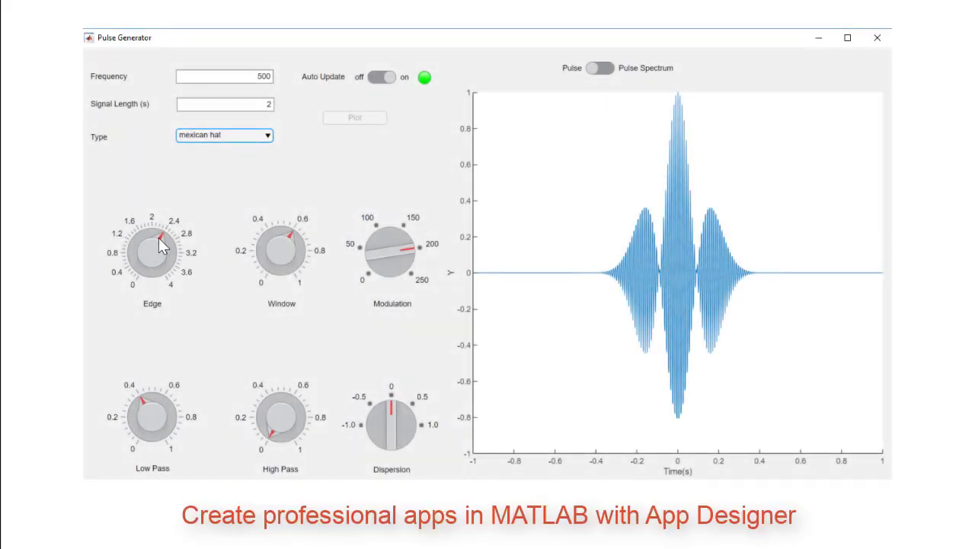
Try the intro web apps (Modulation 150, GPU processing), then list MATLAB's new file types
{"action": "left_click_drag", "start_coordinate": [410, 255], "coordinate": [396, 234]}
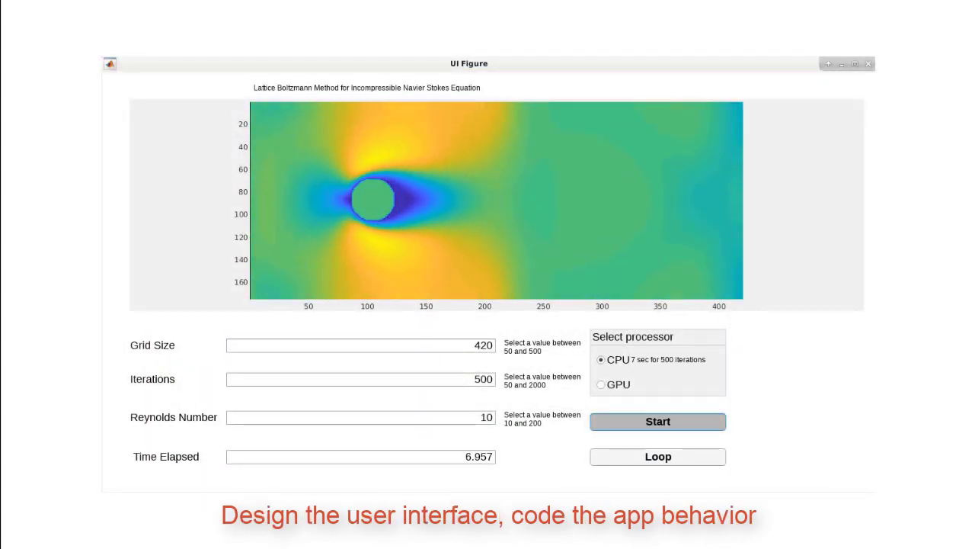
{"action": "left_click", "coordinate": [602, 385]}
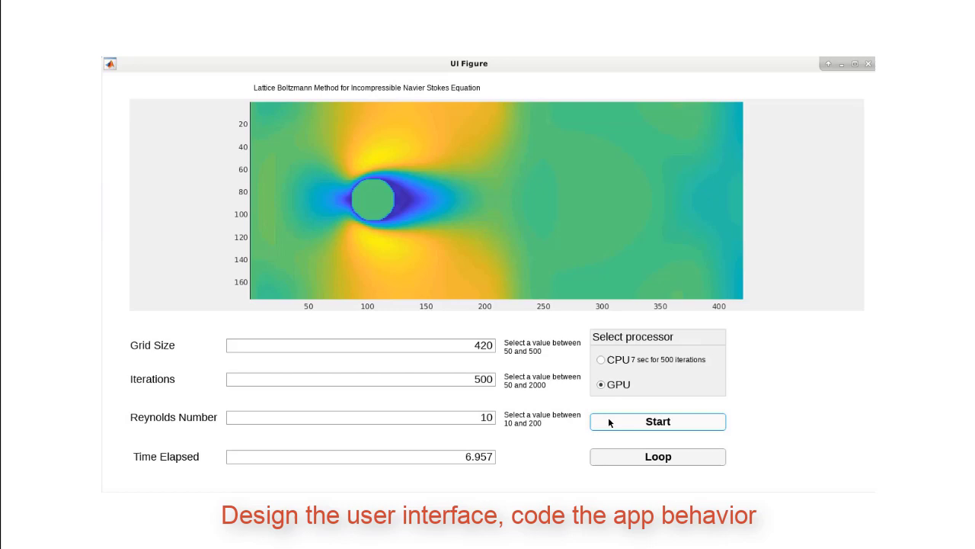
{"action": "left_click", "coordinate": [611, 422]}
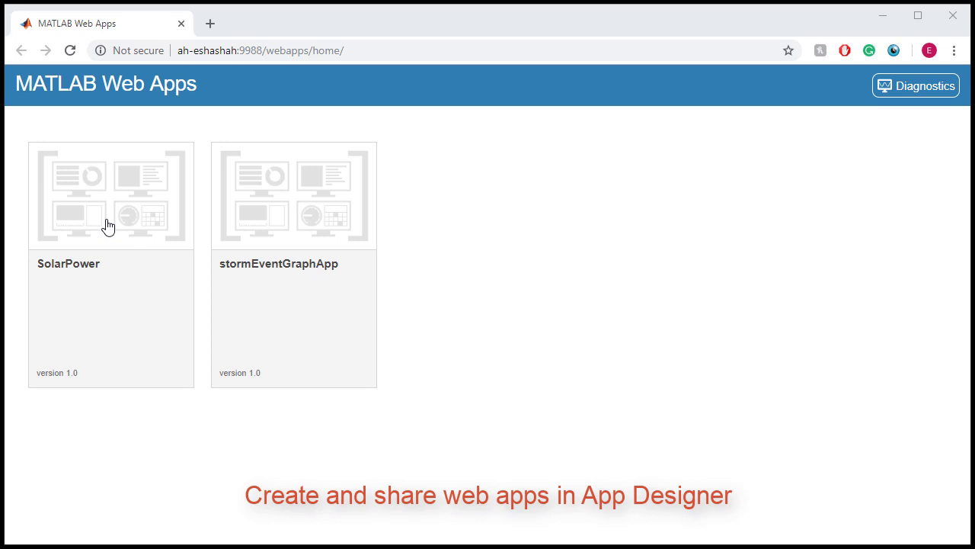
{"action": "left_click", "coordinate": [104, 224]}
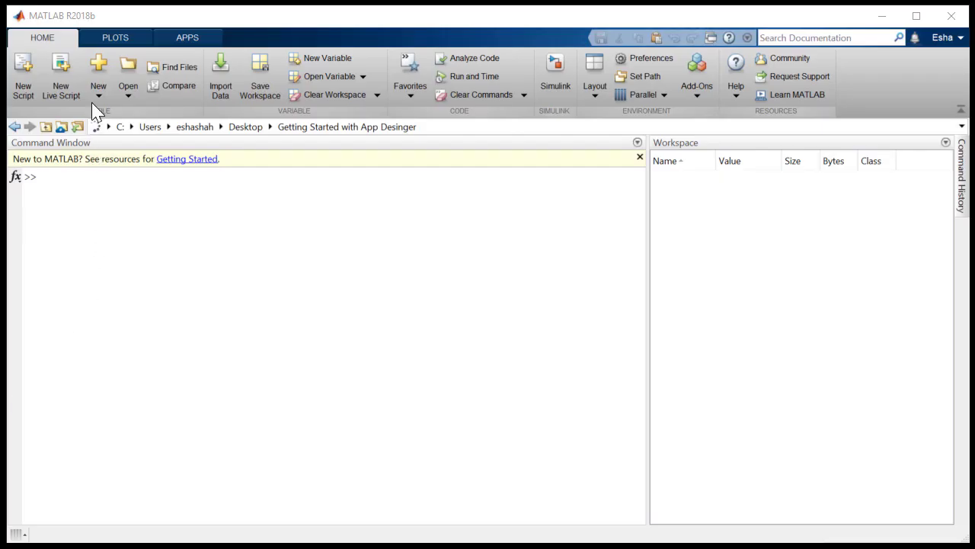
{"action": "left_click", "coordinate": [93, 98]}
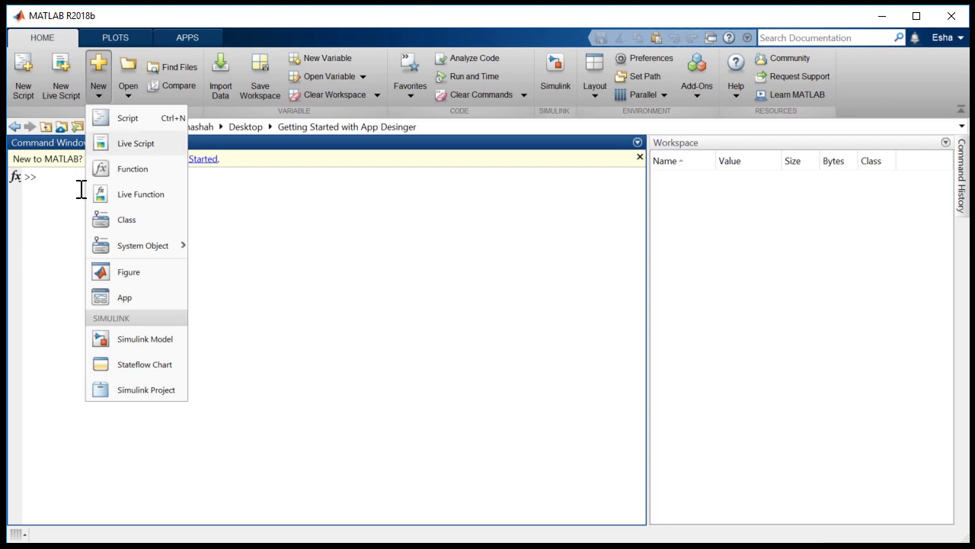
Start a blank App Designer app and Save As BloodPressureApp
{"action": "left_click", "coordinate": [122, 297]}
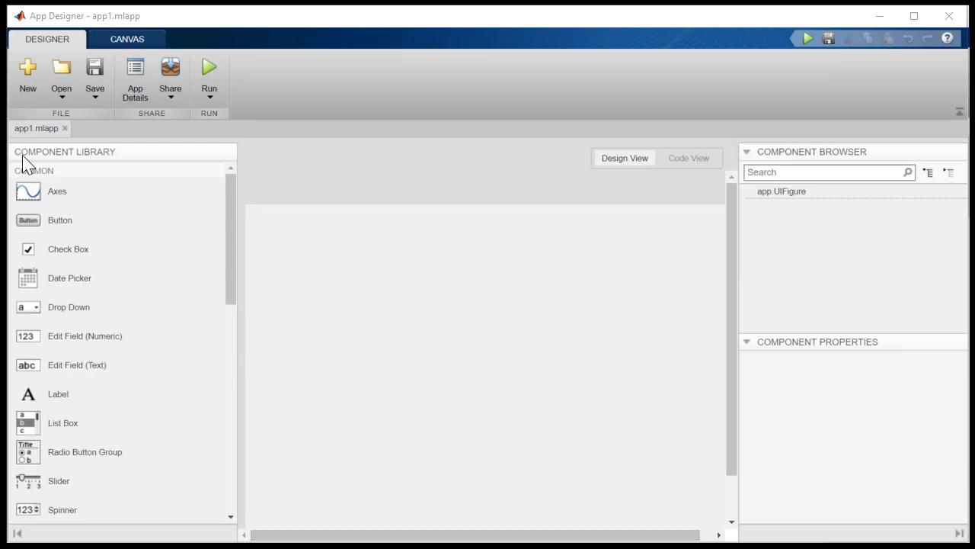
{"action": "left_click", "coordinate": [96, 94]}
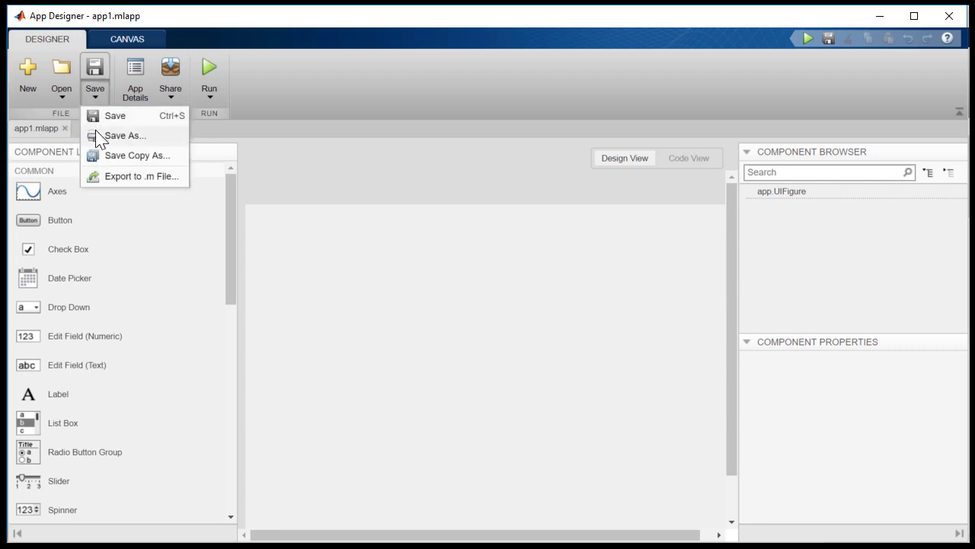
{"action": "left_click", "coordinate": [96, 133]}
{"action": "type", "text": "Blo"}
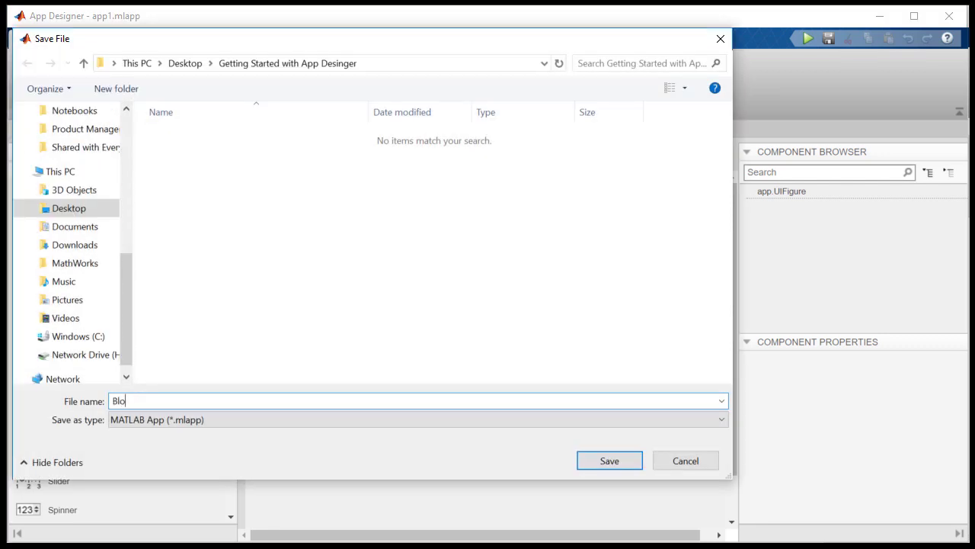
{"action": "type", "text": "odPressu"}
{"action": "type", "text": "reApp"}
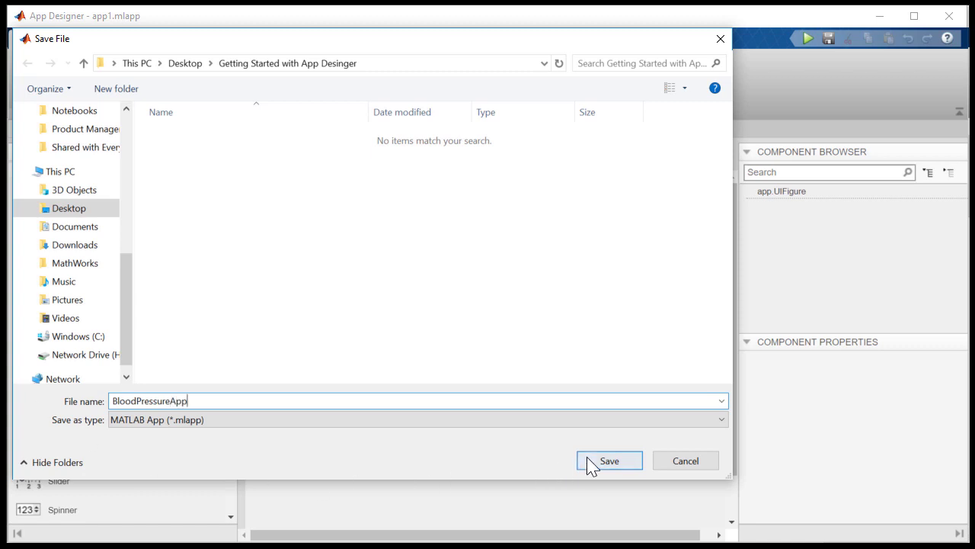
{"action": "left_click", "coordinate": [587, 461]}
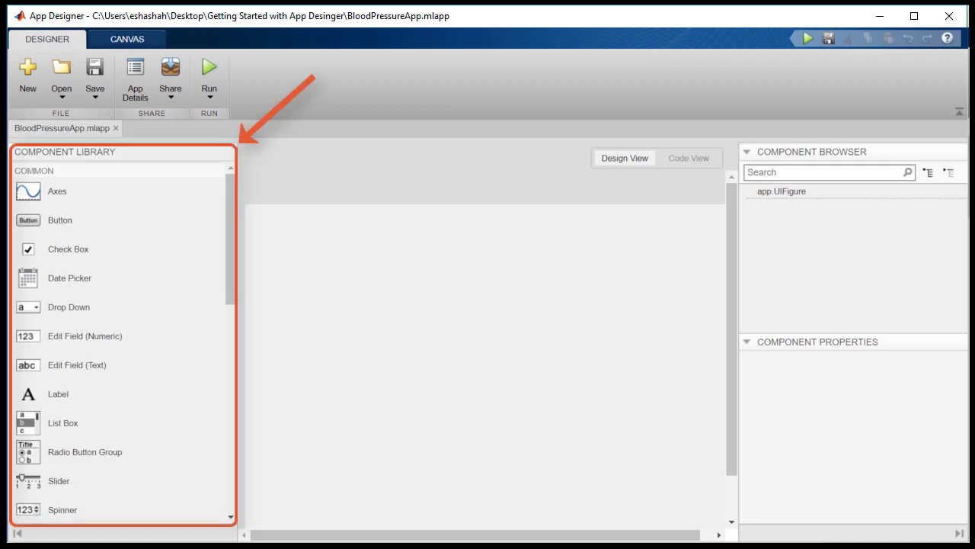
Add a radio button group titled Gender with Male and Female options, deleting Button3 and shrinking it
{"action": "mouse_move", "coordinate": [67, 457]}
{"action": "left_mouse_down"}
{"action": "mouse_move", "coordinate": [335, 289]}
{"action": "mouse_move", "coordinate": [339, 307]}
{"action": "left_mouse_up"}
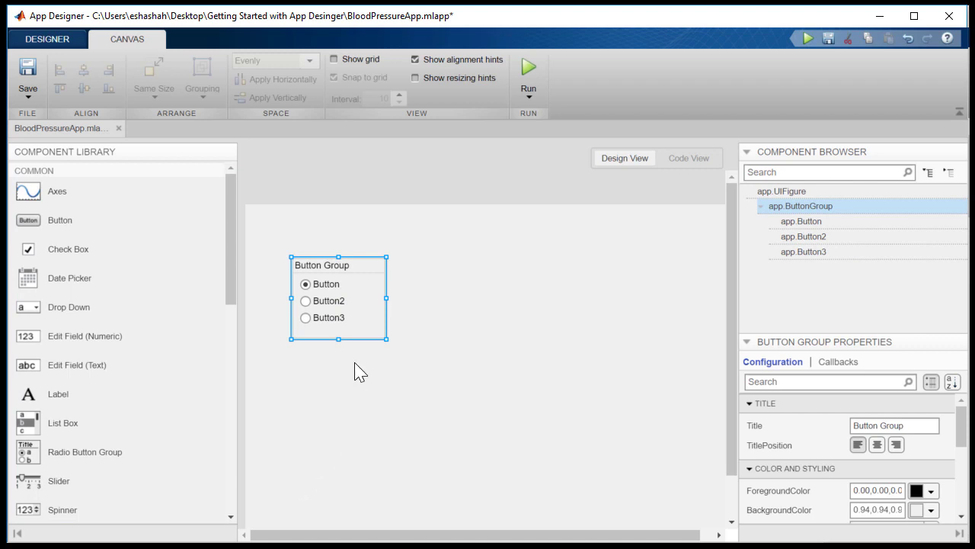
{"action": "double_click", "coordinate": [337, 265]}
{"action": "type", "text": "Gender"}
{"action": "double_click", "coordinate": [332, 284]}
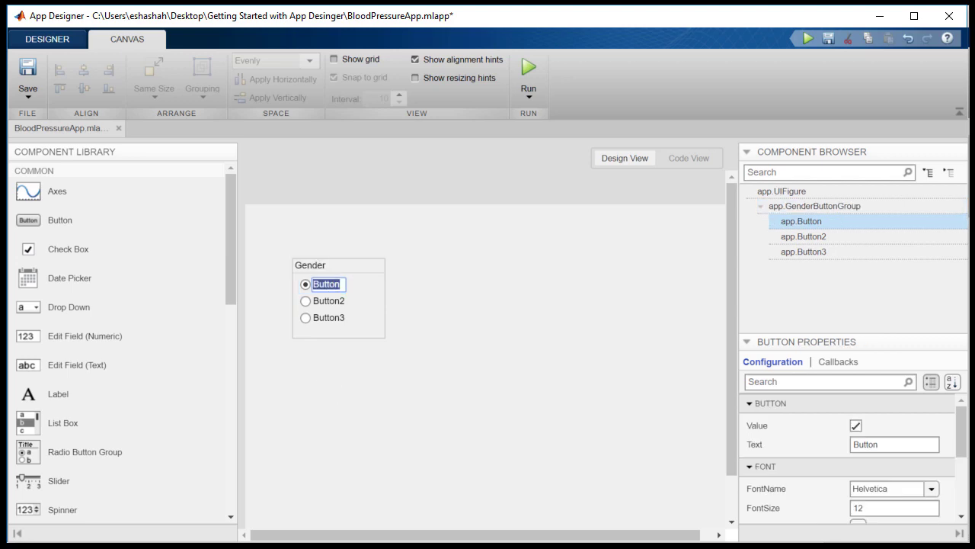
{"action": "type", "text": "Male"}
{"action": "left_click", "coordinate": [328, 305]}
{"action": "left_click", "coordinate": [322, 315]}
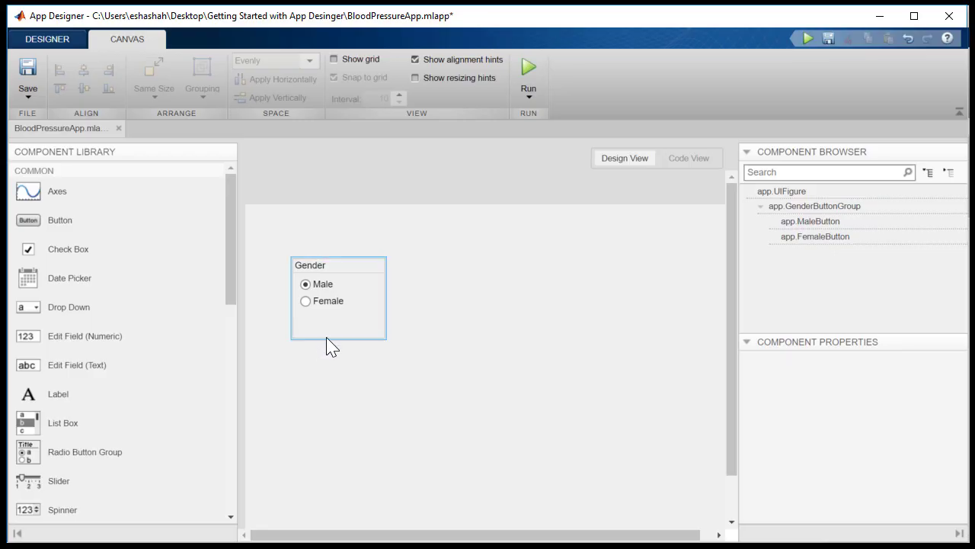
{"action": "left_click", "coordinate": [327, 338]}
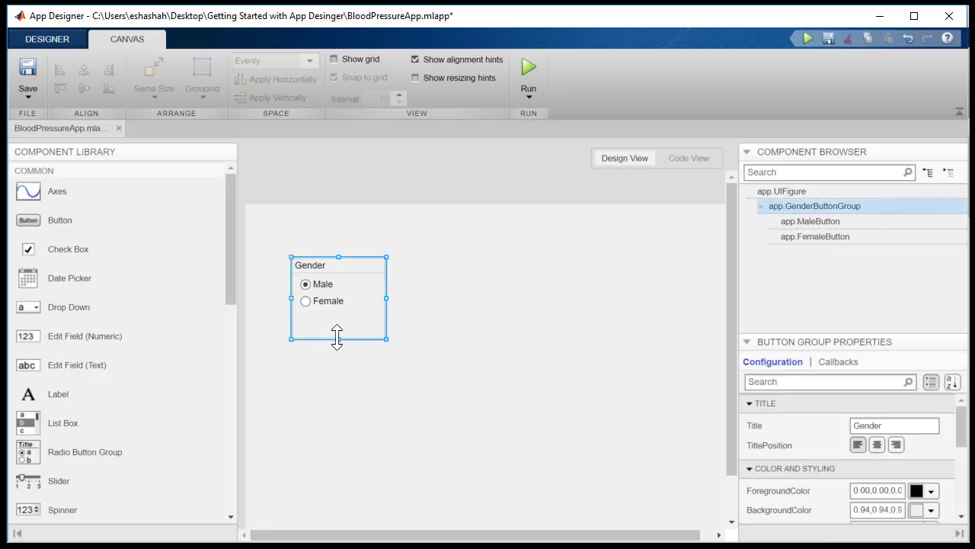
{"action": "left_click_drag", "start_coordinate": [339, 339], "coordinate": [338, 319]}
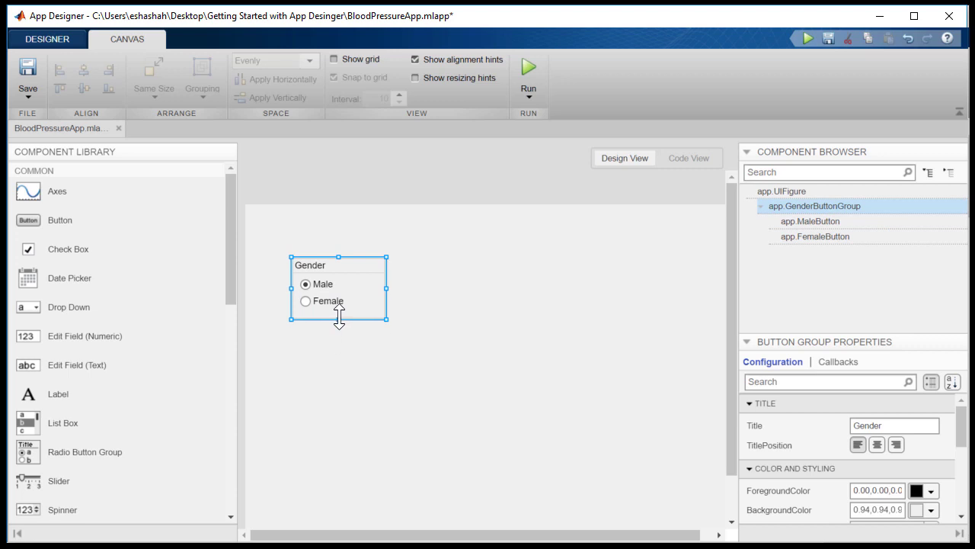
Place a switch below the Gender group and caption it BloodPressure
{"action": "left_click", "coordinate": [294, 358]}
{"action": "scroll", "coordinate": [196, 363], "scroll_direction": "down", "scroll_amount": 5}
{"action": "scroll", "coordinate": [198, 363], "scroll_direction": "down", "scroll_amount": 5}
{"action": "scroll", "coordinate": [198, 363], "scroll_direction": "down", "scroll_amount": 3}
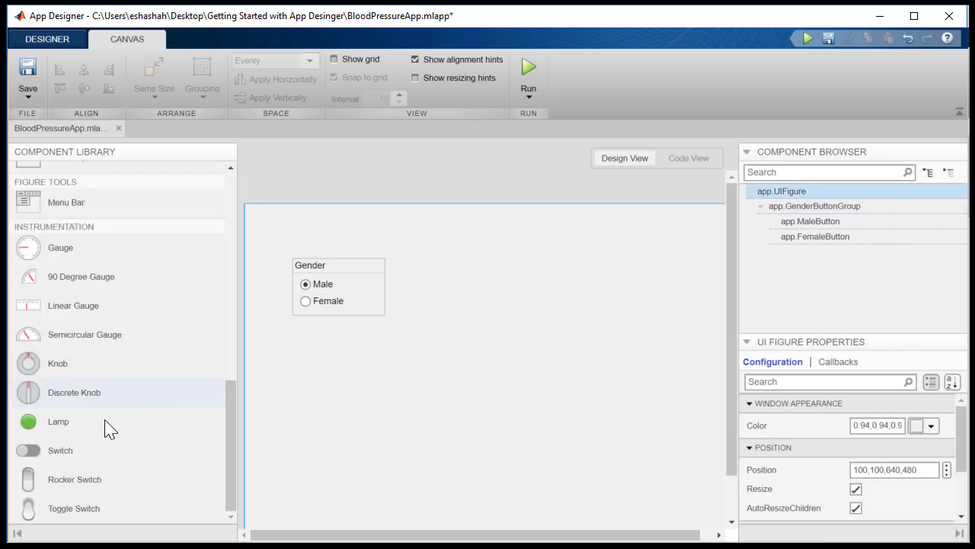
{"action": "mouse_move", "coordinate": [52, 453]}
{"action": "left_mouse_down"}
{"action": "mouse_move", "coordinate": [248, 440]}
{"action": "mouse_move", "coordinate": [337, 384]}
{"action": "mouse_move", "coordinate": [387, 365]}
{"action": "left_mouse_up"}
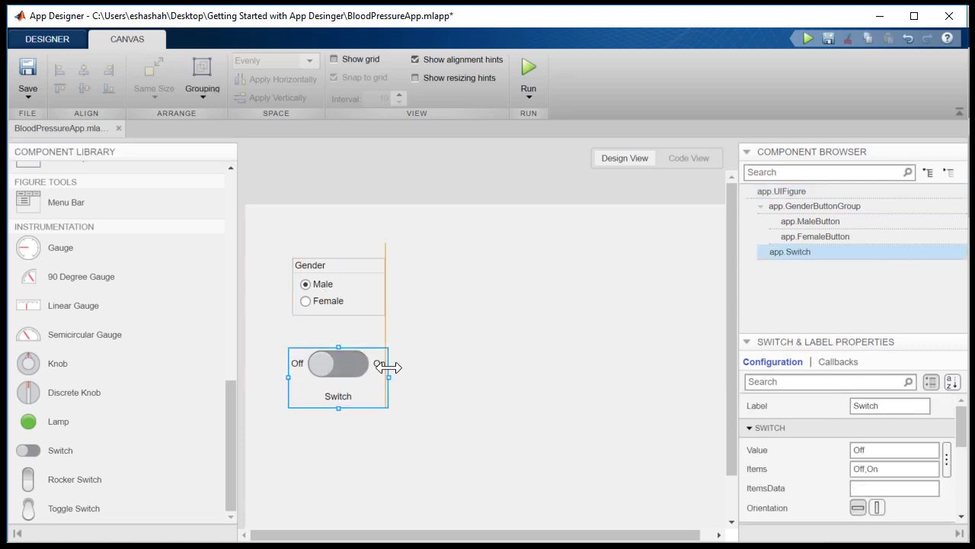
{"action": "left_click_drag", "start_coordinate": [311, 399], "coordinate": [313, 401]}
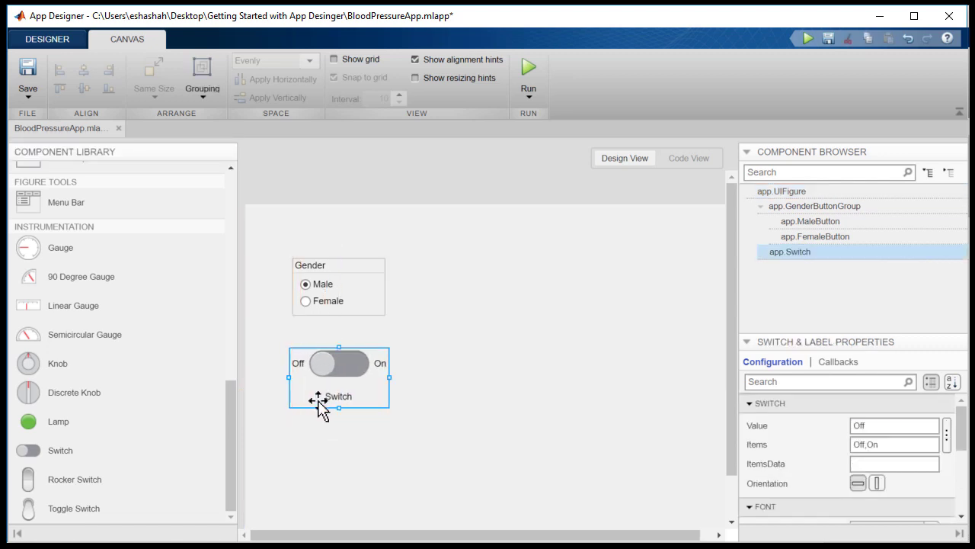
{"action": "double_click", "coordinate": [341, 396]}
{"action": "type", "text": "BloodPressure"}
{"action": "key", "text": "Return"}
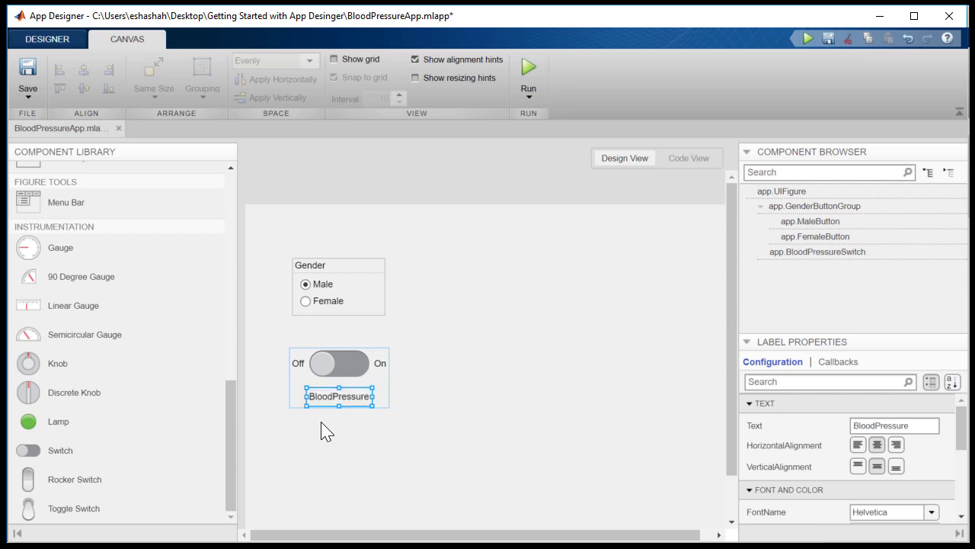
Label the switch's two states Systolic and Diastolic
{"action": "double_click", "coordinate": [298, 363]}
{"action": "type", "text": "Systolic"}
{"action": "key", "text": "Return"}
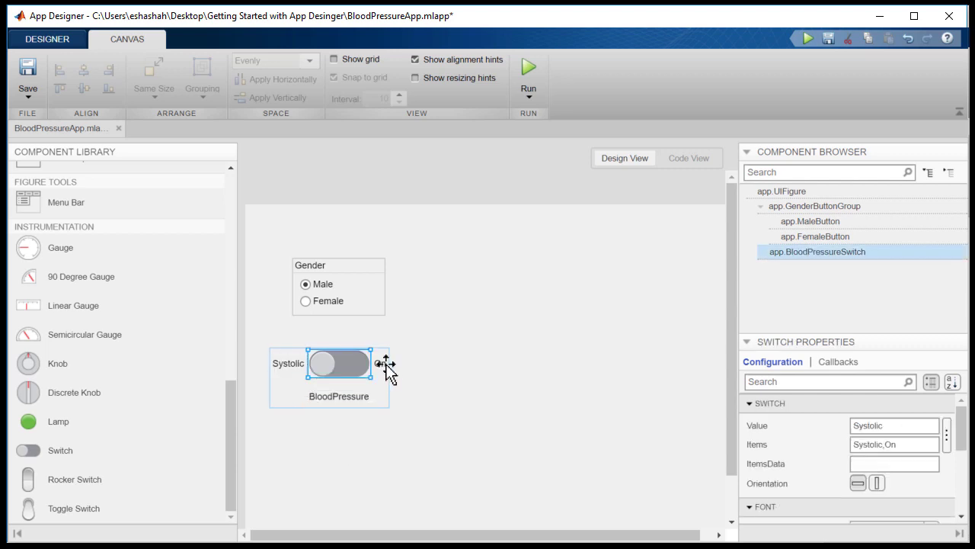
{"action": "double_click", "coordinate": [385, 364]}
{"action": "type", "text": "Diastolic"}
{"action": "key", "text": "Return"}
Place a new button beneath the BloodPressure switch
{"action": "left_click", "coordinate": [395, 439]}
{"action": "scroll", "coordinate": [102, 290], "scroll_direction": "up", "scroll_amount": 10}
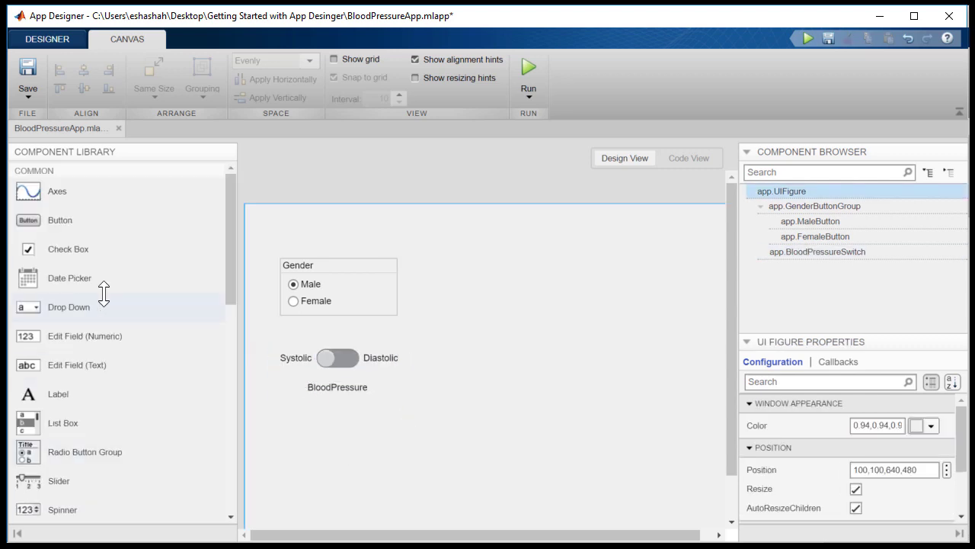
{"action": "mouse_move", "coordinate": [60, 221]}
{"action": "left_mouse_down"}
{"action": "mouse_move", "coordinate": [316, 440]}
{"action": "mouse_move", "coordinate": [335, 436]}
{"action": "left_mouse_up"}
Set the new button's text to Plot
{"action": "double_click", "coordinate": [335, 434]}
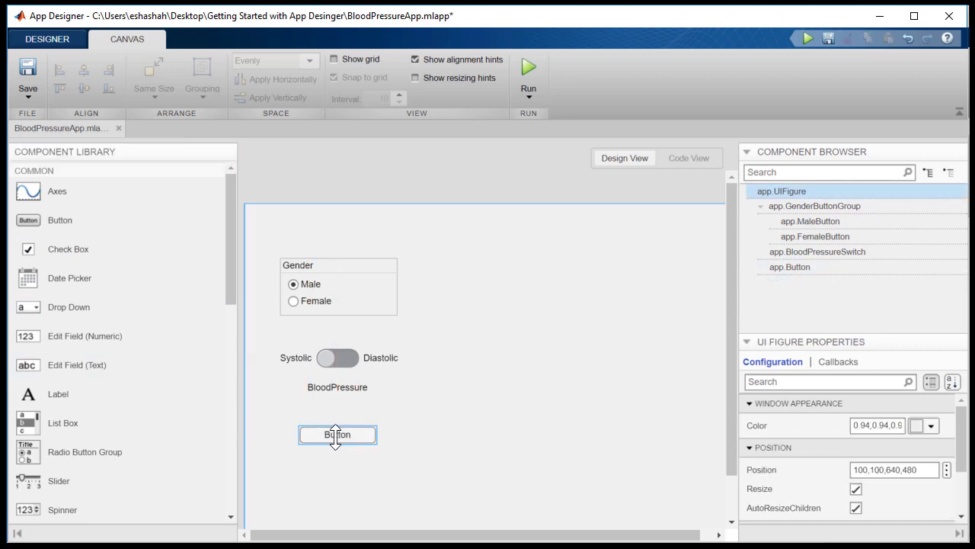
{"action": "type", "text": "Plot"}
{"action": "key", "text": "Return"}
{"action": "left_click", "coordinate": [348, 483]}
Add an enlarged chart with Weight as its x-axis label, and shorten the app window
{"action": "mouse_move", "coordinate": [57, 194]}
{"action": "left_mouse_down"}
{"action": "mouse_move", "coordinate": [582, 384]}
{"action": "mouse_move", "coordinate": [560, 458]}
{"action": "left_mouse_up"}
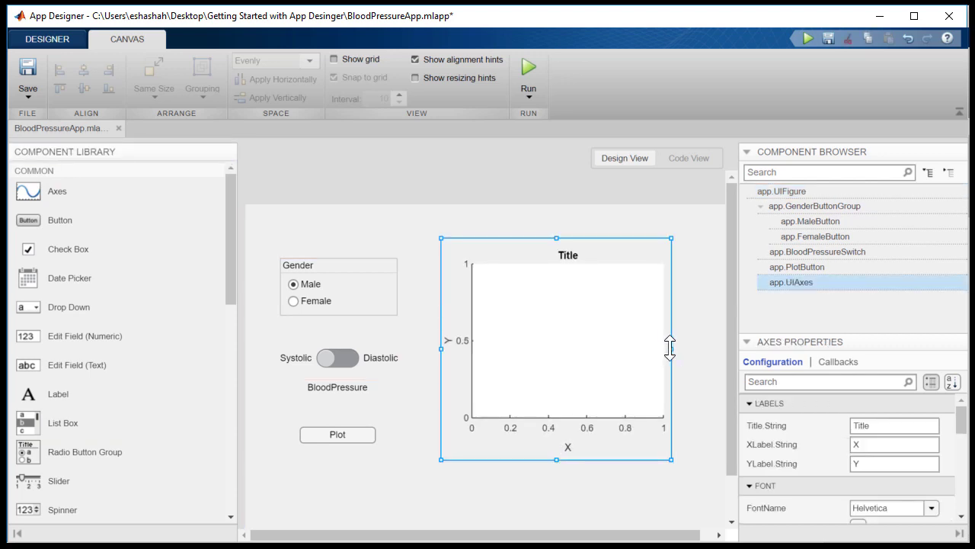
{"action": "left_click_drag", "start_coordinate": [672, 348], "coordinate": [718, 348]}
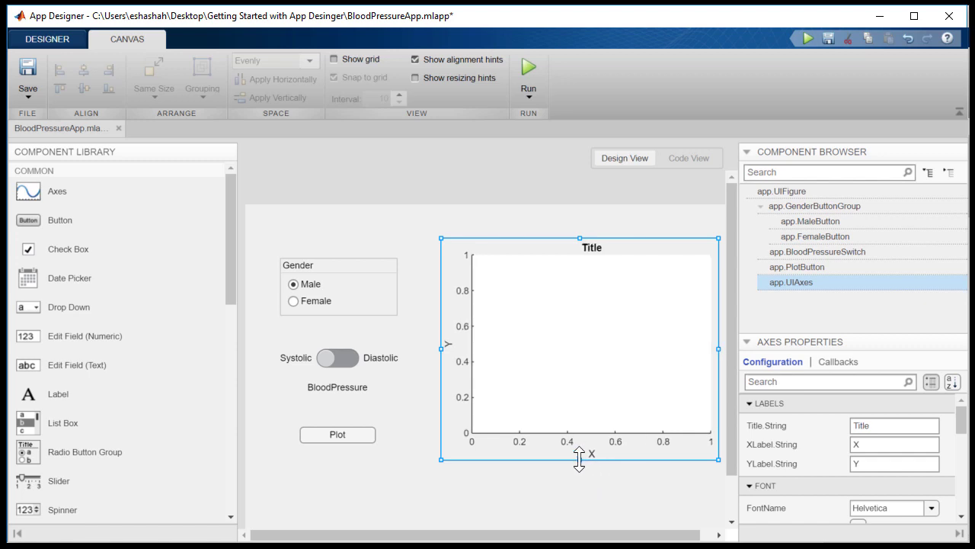
{"action": "left_click_drag", "start_coordinate": [579, 459], "coordinate": [580, 472]}
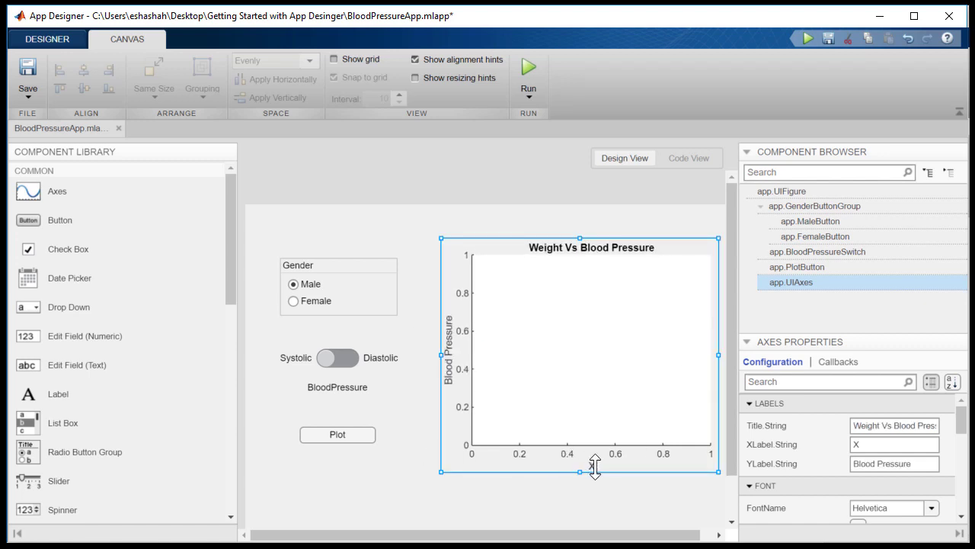
{"action": "double_click", "coordinate": [592, 464]}
{"action": "type", "text": "Weight"}
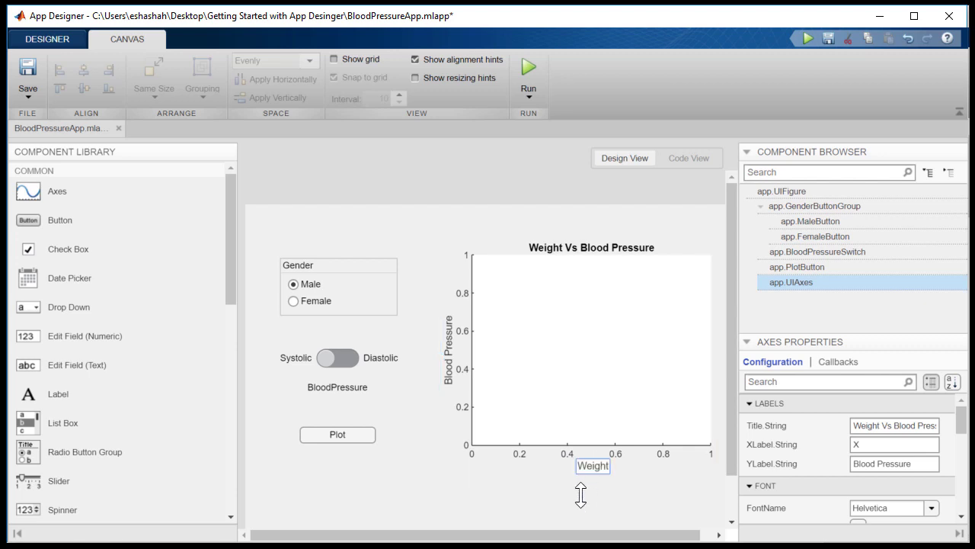
{"action": "key", "text": "Return"}
{"action": "left_click", "coordinate": [574, 501]}
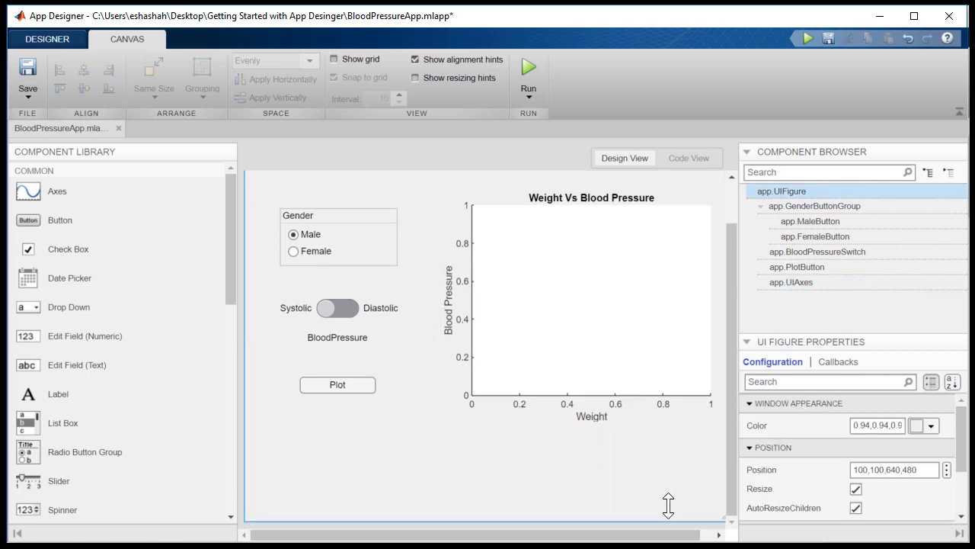
{"action": "left_click_drag", "start_coordinate": [709, 462], "coordinate": [716, 444]}
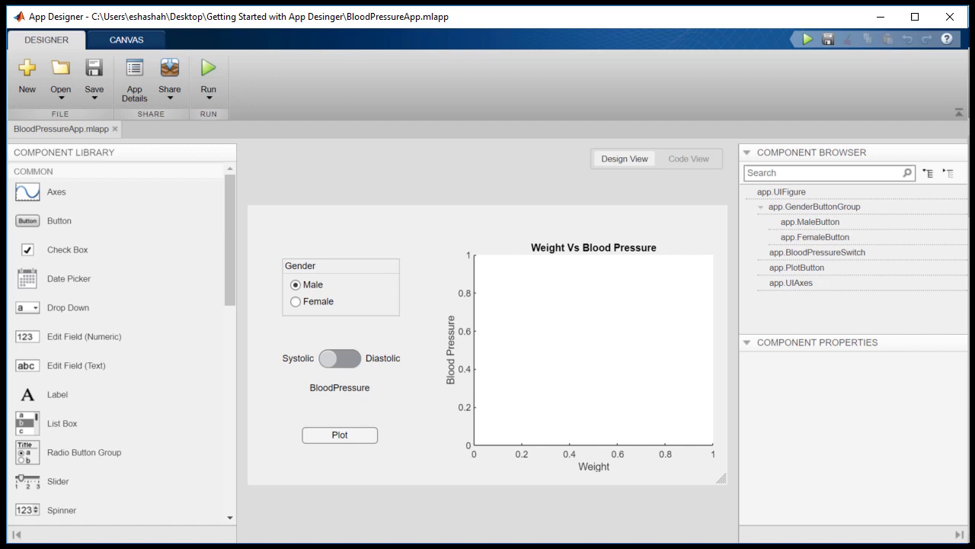
Set the Plot button's FontWeight to Bold under Font and Color
{"action": "left_click", "coordinate": [329, 436]}
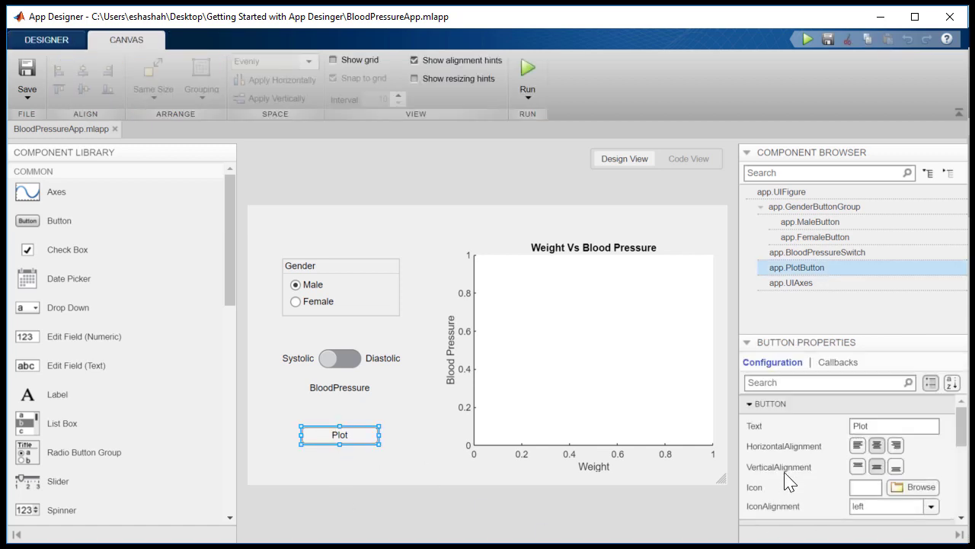
{"action": "scroll", "coordinate": [790, 481], "scroll_direction": "down", "scroll_amount": 3}
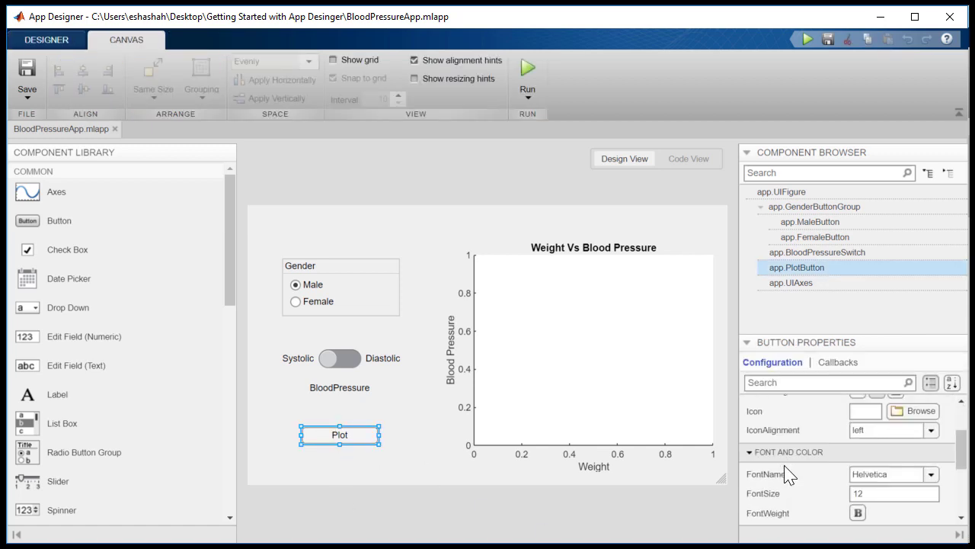
{"action": "left_click", "coordinate": [857, 513]}
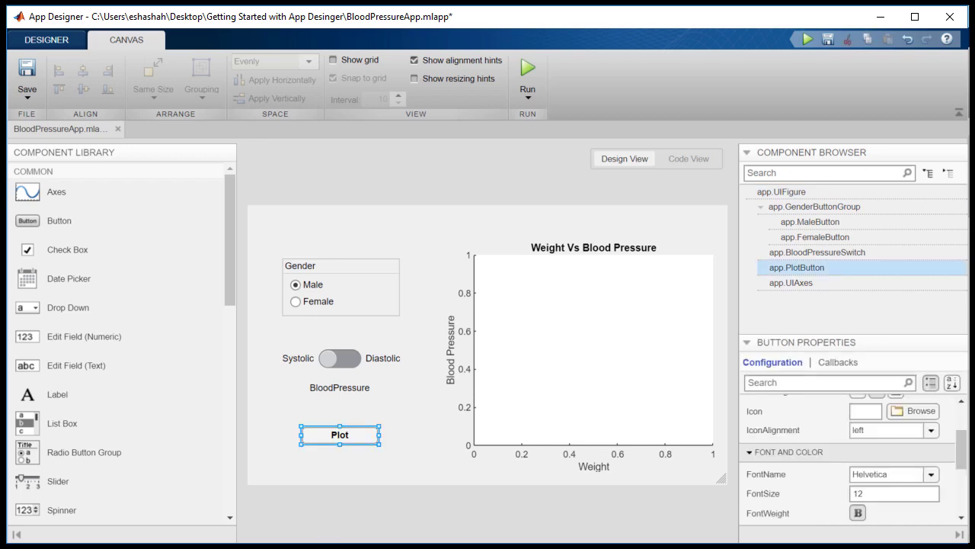
Run the app, select Female, flip the switch to Diastolic, then close the app window
{"action": "left_click", "coordinate": [527, 69]}
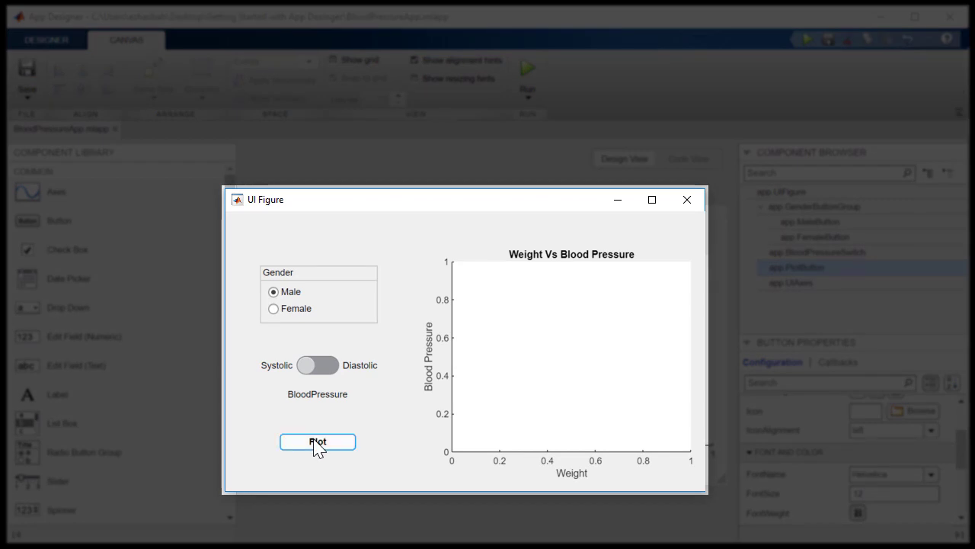
{"action": "left_click", "coordinate": [307, 311]}
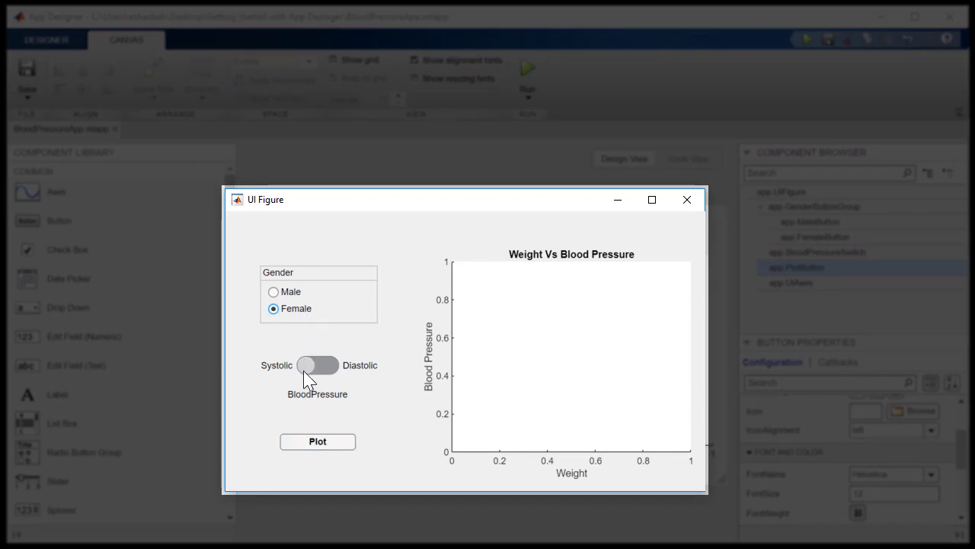
{"action": "left_click", "coordinate": [335, 370]}
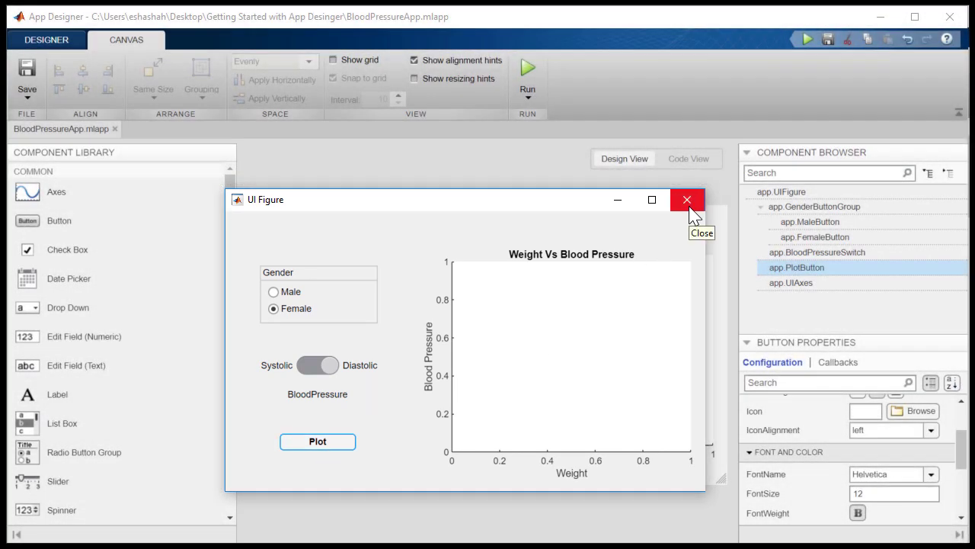
{"action": "left_click", "coordinate": [688, 205]}
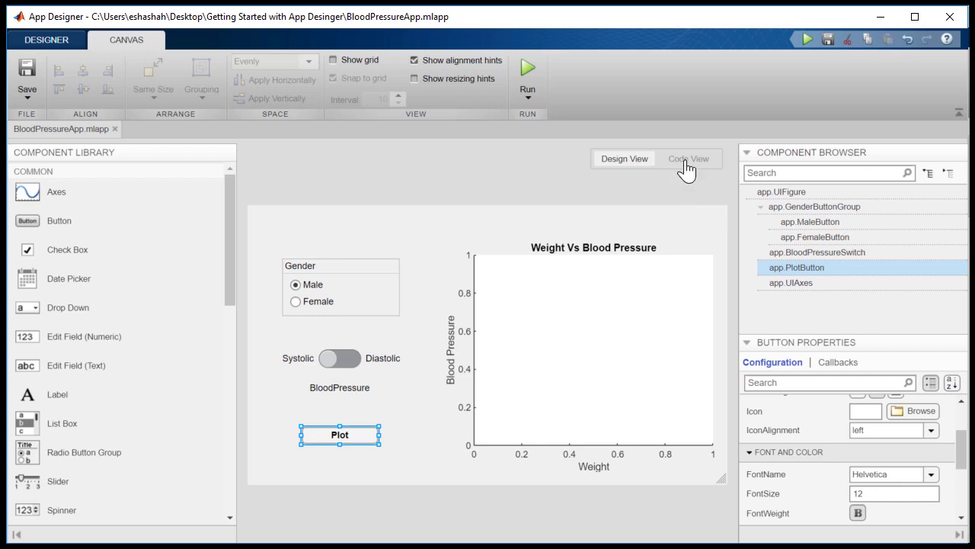
{"action": "left_click", "coordinate": [685, 169]}
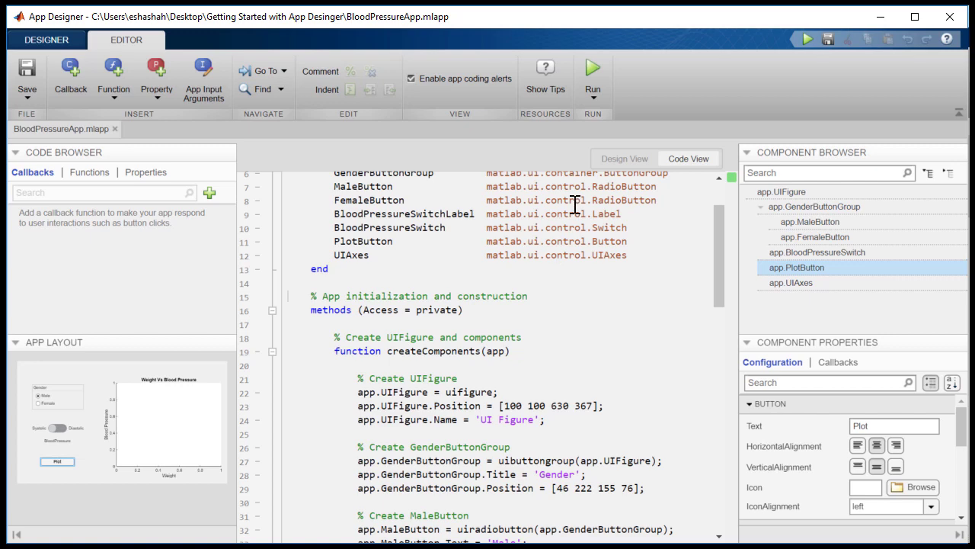
{"action": "left_click", "coordinate": [608, 174]}
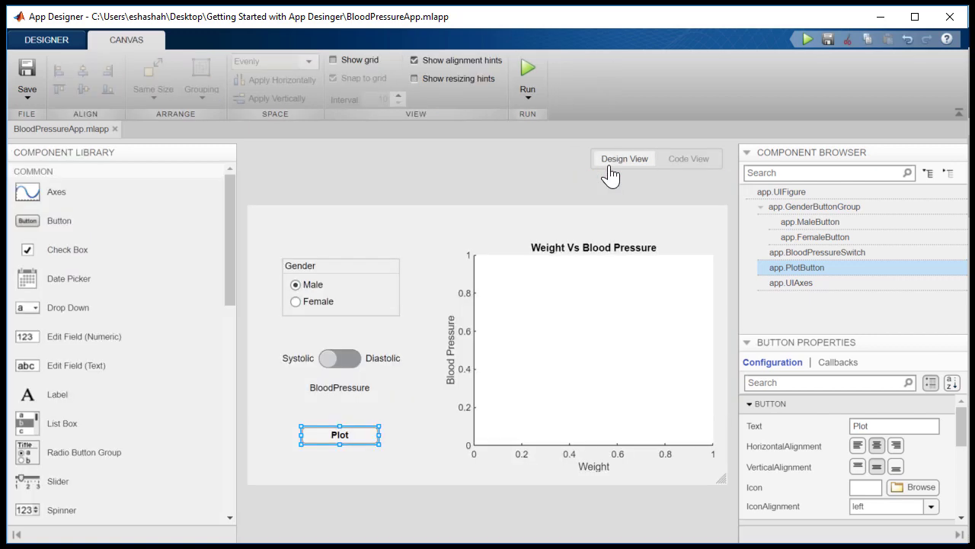
Add a ButtonPushedFcn callback to the Plot button from its Callbacks menu
{"action": "right_click", "coordinate": [370, 434]}
{"action": "mouse_move", "coordinate": [400, 407]}
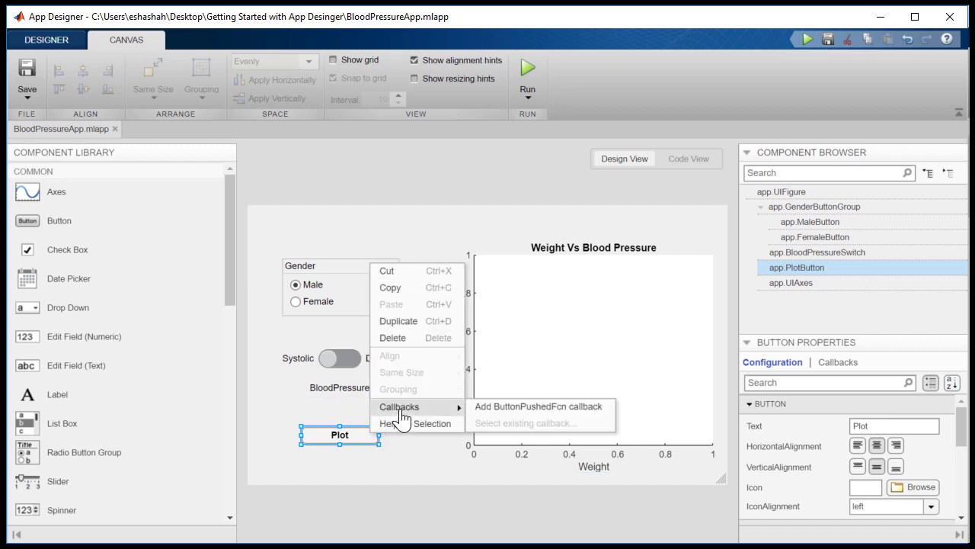
{"action": "left_click", "coordinate": [489, 417]}
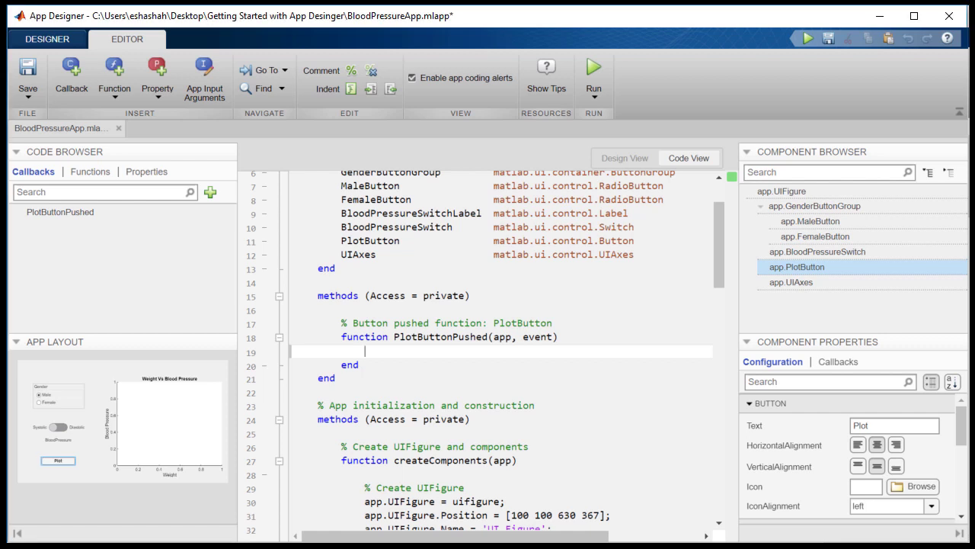
Paste code loading patients.mat, Systolic/Diastolic branches by gender, and scatter(app.UIAxes,x,y)
{"action": "type", "text": "% Load the data             load patients.mat"}
{"action": "type", "text": "% Check gender, blood pressure type bp = string(app.BloodPressureSwitch.Value);  if bp == \"Systolic\"      if app.FemaleButton.Value == true     x = Weight(Gender == \"Female\");     y = Systolic(Gender == \"Female\");      elseif app.MaleButton.Value == true     x = Weight(Gender == \"Male\");     y = Systolic(Gender == \"Male\");      end end"}
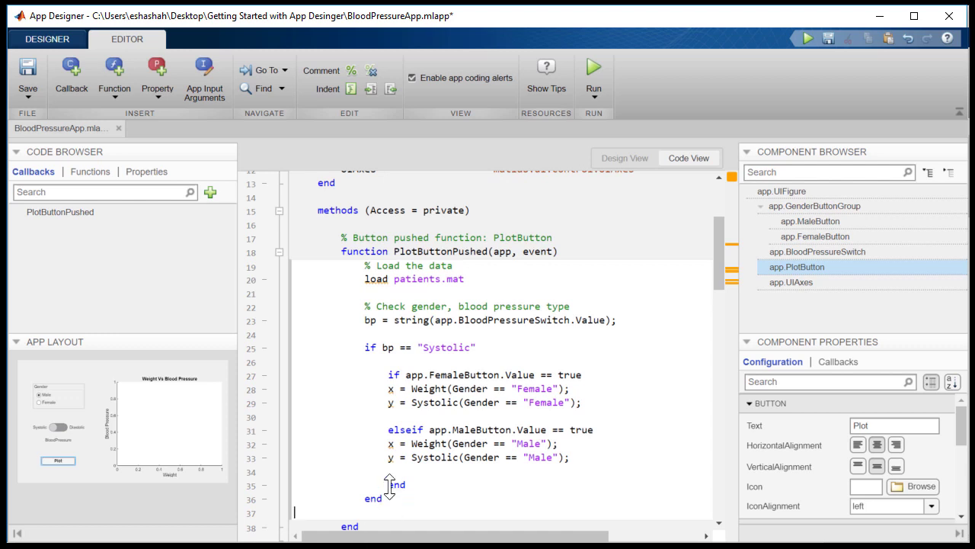
{"action": "left_click", "coordinate": [364, 499]}
{"action": "key", "text": "Return"}
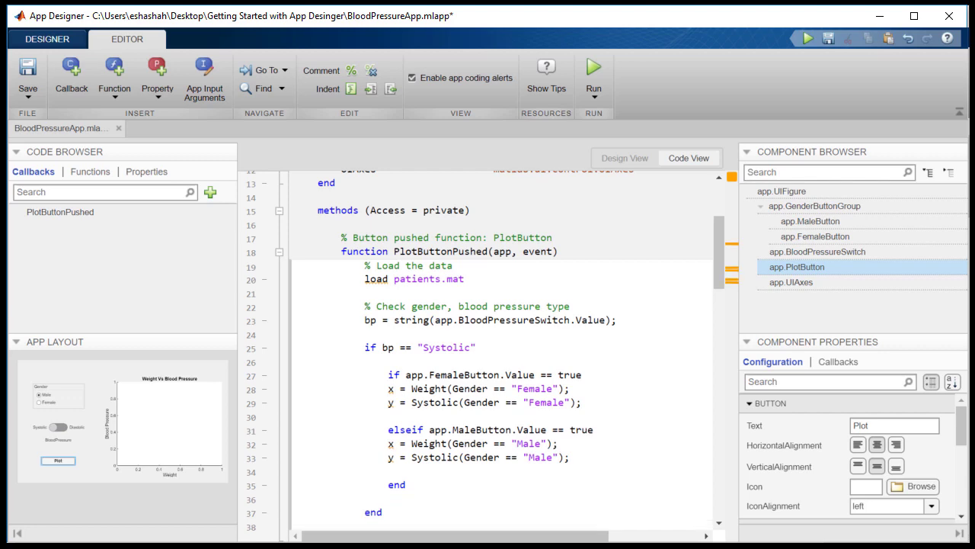
{"action": "key", "text": "ctrl+v"}
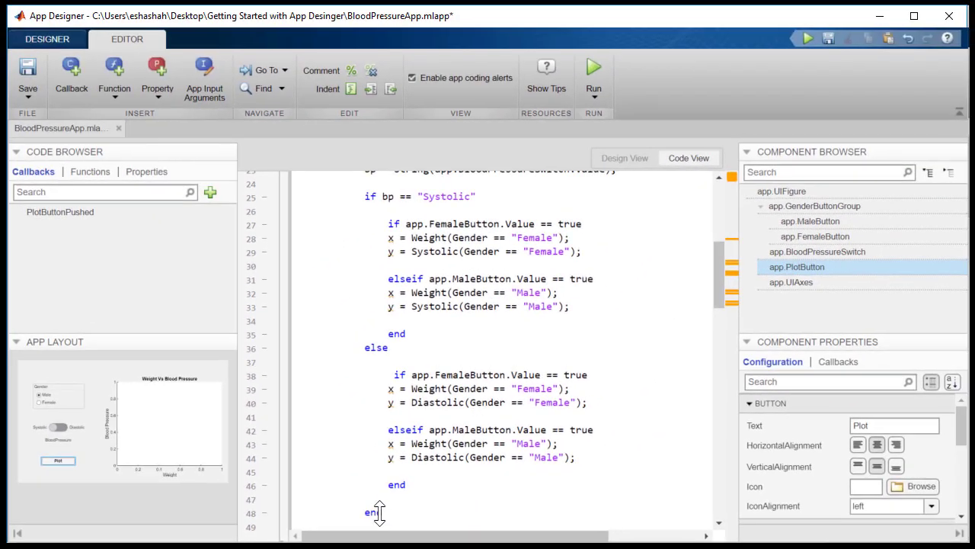
{"action": "key", "text": "Return"}
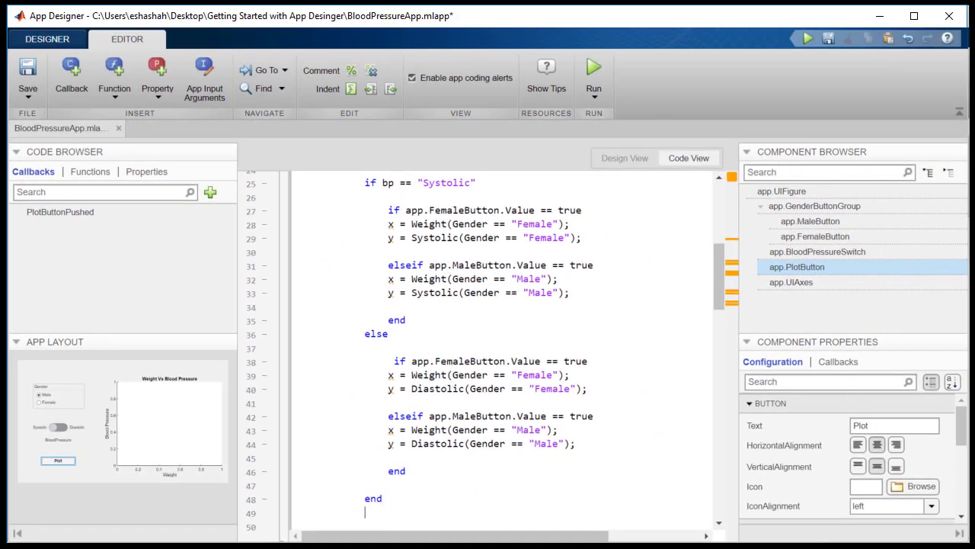
{"action": "type", "text": "% Create a scatter plot of the blood pressure data scatter(app.UIAxes,x,y);"}
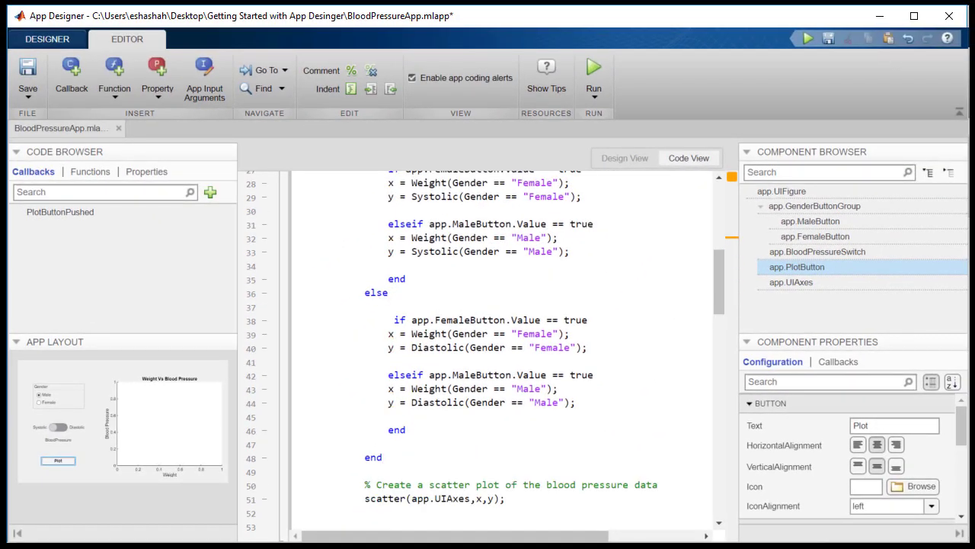
Save the app, return to Design View, and launch it
{"action": "left_click", "coordinate": [36, 71]}
{"action": "left_click", "coordinate": [621, 158]}
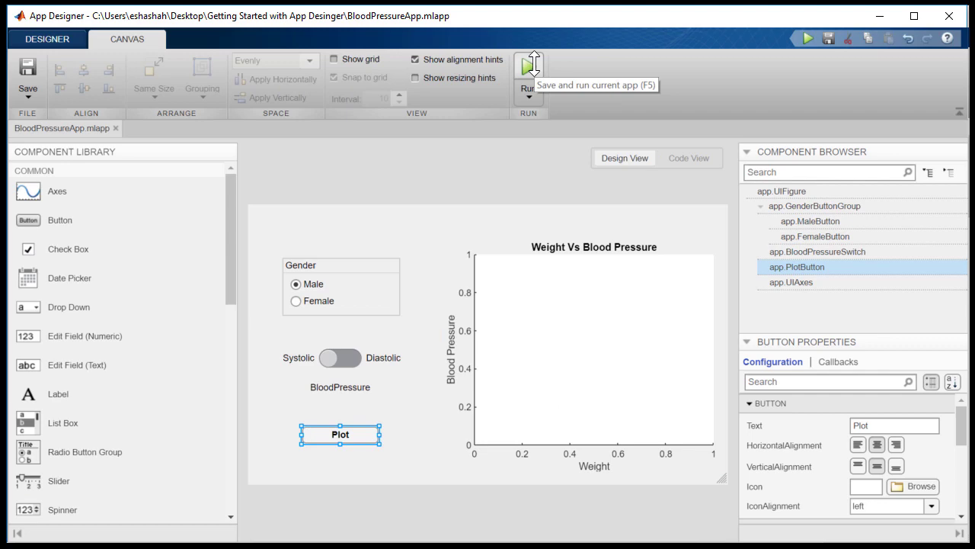
{"action": "left_click", "coordinate": [530, 66]}
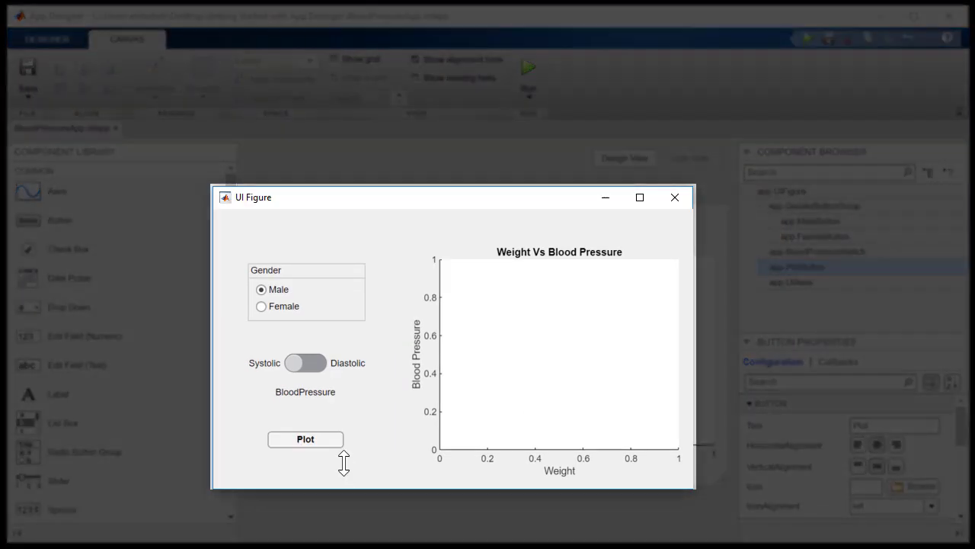
Plot female diastolic and systolic weight versus blood pressure, then close the app window
{"action": "left_click", "coordinate": [305, 363]}
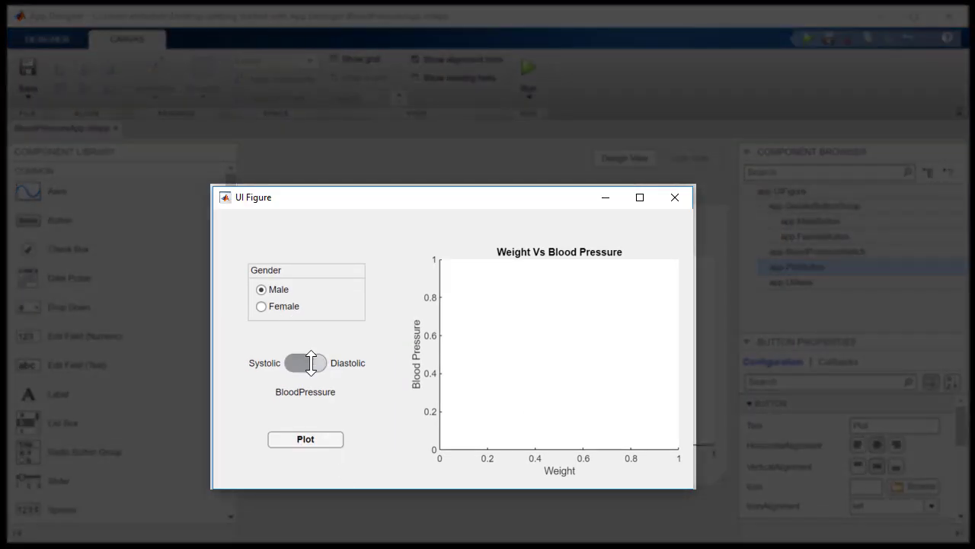
{"action": "left_click", "coordinate": [324, 439]}
{"action": "left_click", "coordinate": [262, 305]}
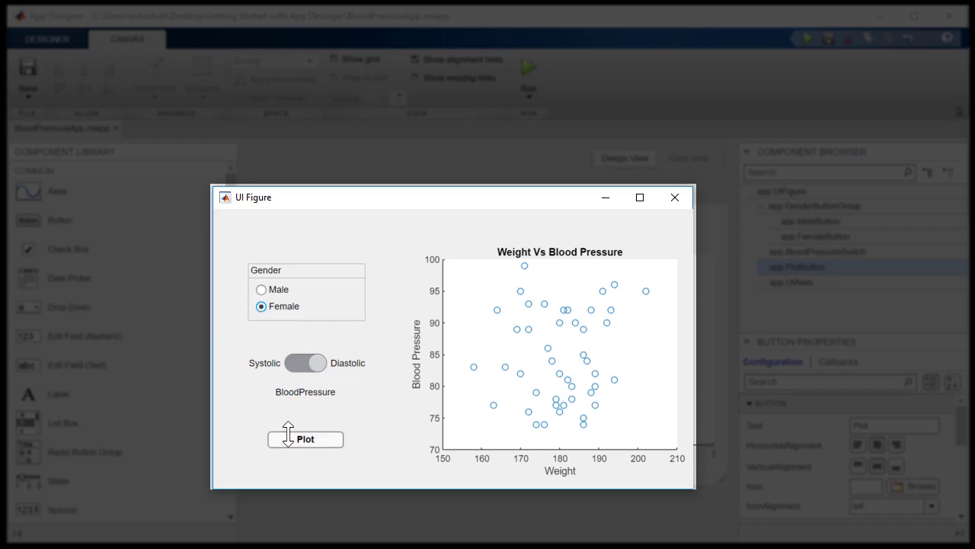
{"action": "left_click", "coordinate": [290, 436]}
{"action": "left_click", "coordinate": [297, 362]}
{"action": "left_click", "coordinate": [310, 439]}
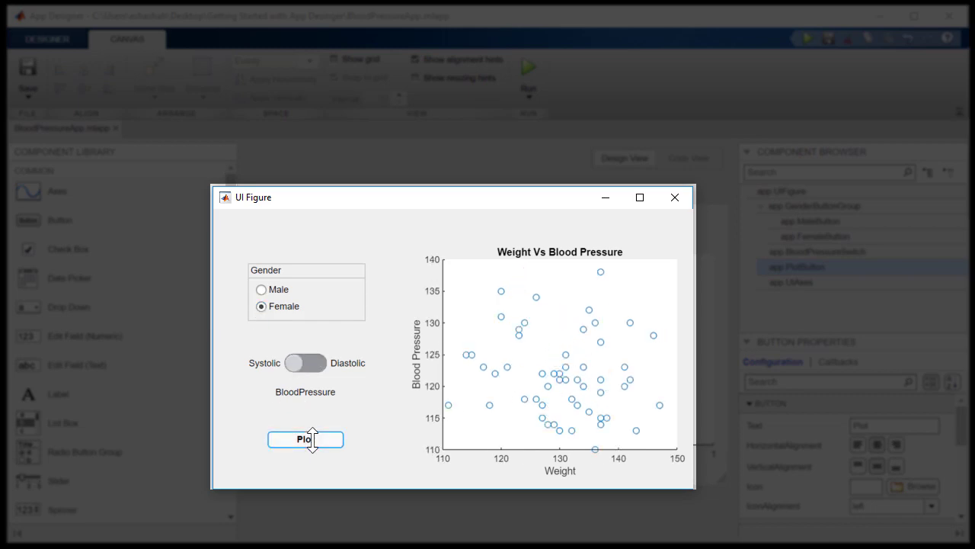
{"action": "left_click", "coordinate": [675, 197]}
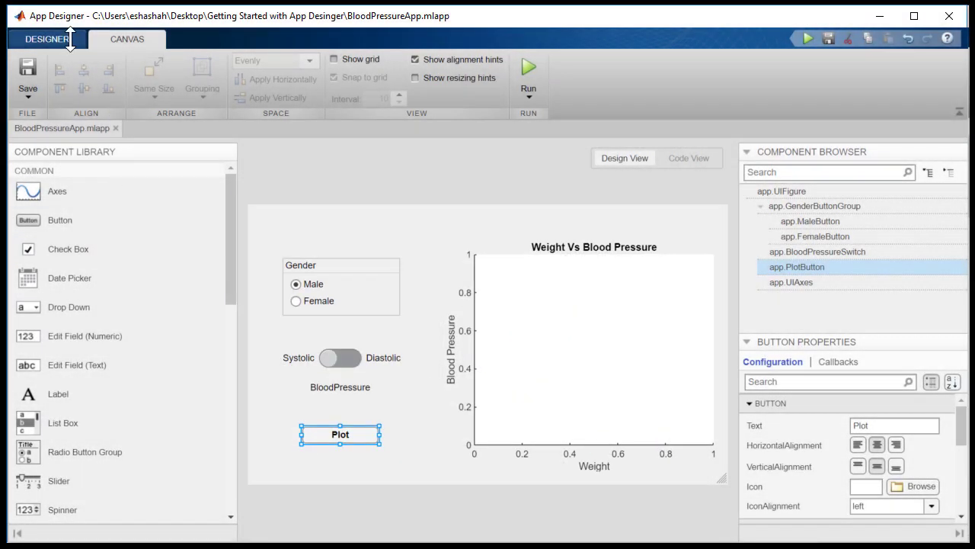
Start packaging BloodPressureApp as a MATLAB app, with patients.mat as a shared file
{"action": "left_click", "coordinate": [47, 39]}
{"action": "left_click", "coordinate": [168, 96]}
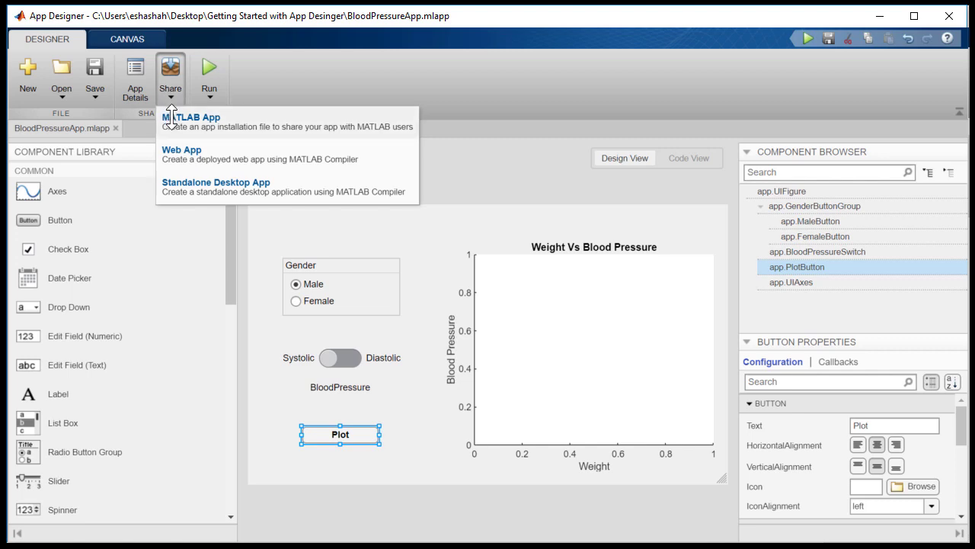
{"action": "left_click", "coordinate": [171, 118]}
{"action": "left_click", "coordinate": [257, 413]}
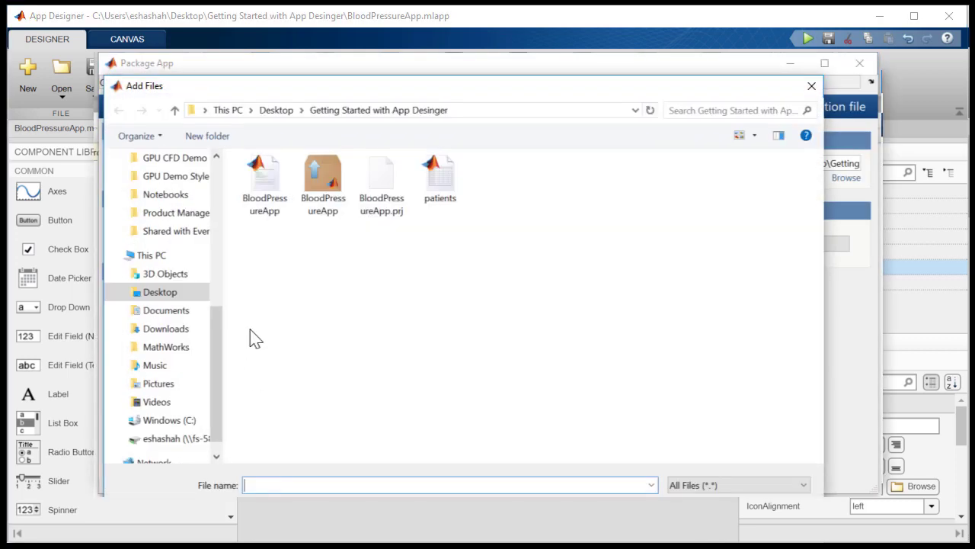
{"action": "left_click", "coordinate": [439, 190]}
{"action": "double_click", "coordinate": [438, 190]}
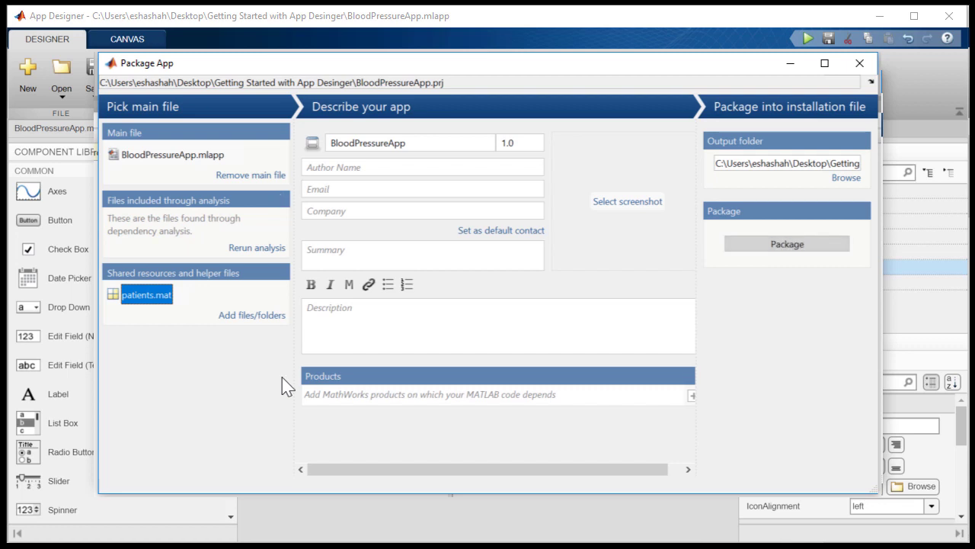
Describe the app as visualizing blood pressure versus weight, then build the installer
{"action": "left_click", "coordinate": [363, 318]}
{"action": "type", "text": "This app allows the user to visualize the relation between blood pressure and weight for various genders"}
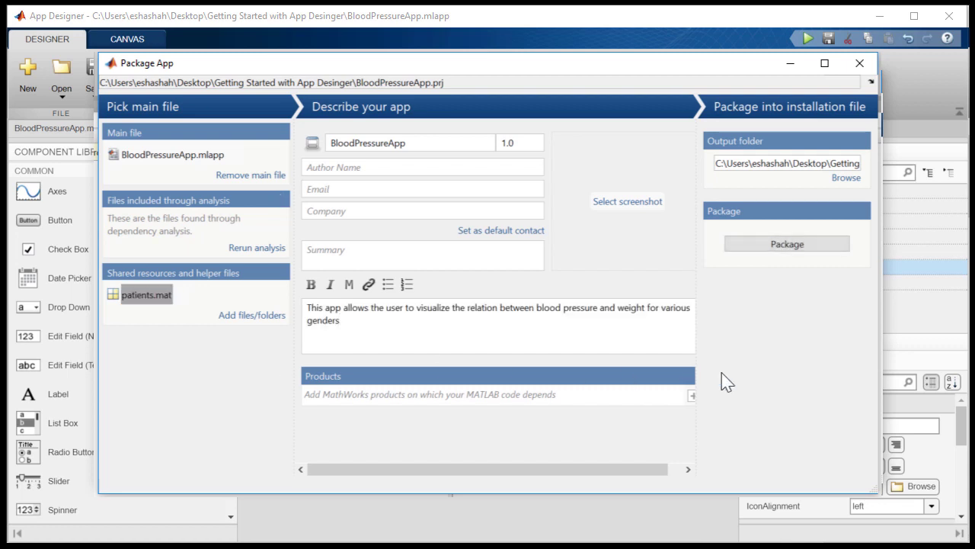
{"action": "left_click", "coordinate": [778, 257]}
{"action": "left_click", "coordinate": [859, 64]}
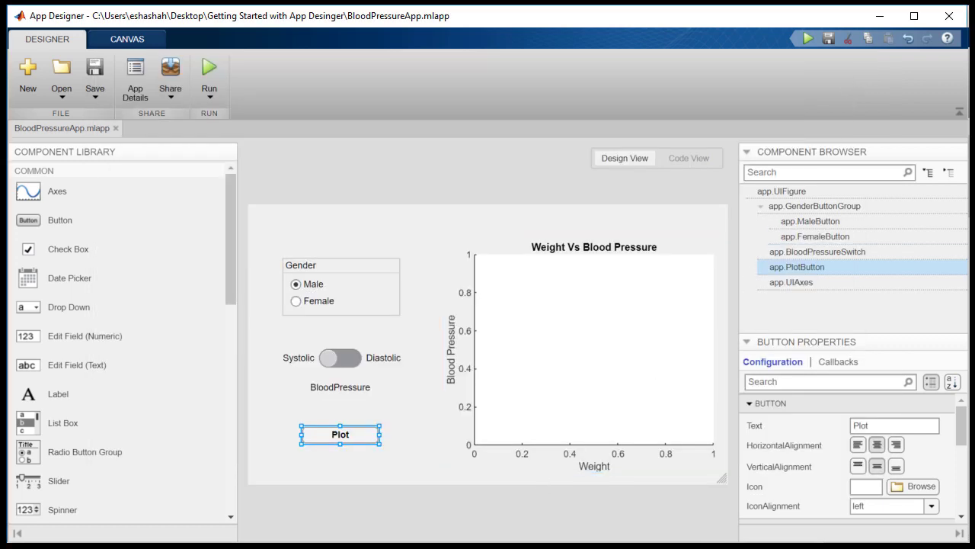
Install BloodPressureApp.mlappinstall into MATLAB and confirm it is listed under My Apps
{"action": "left_click", "coordinate": [878, 15]}
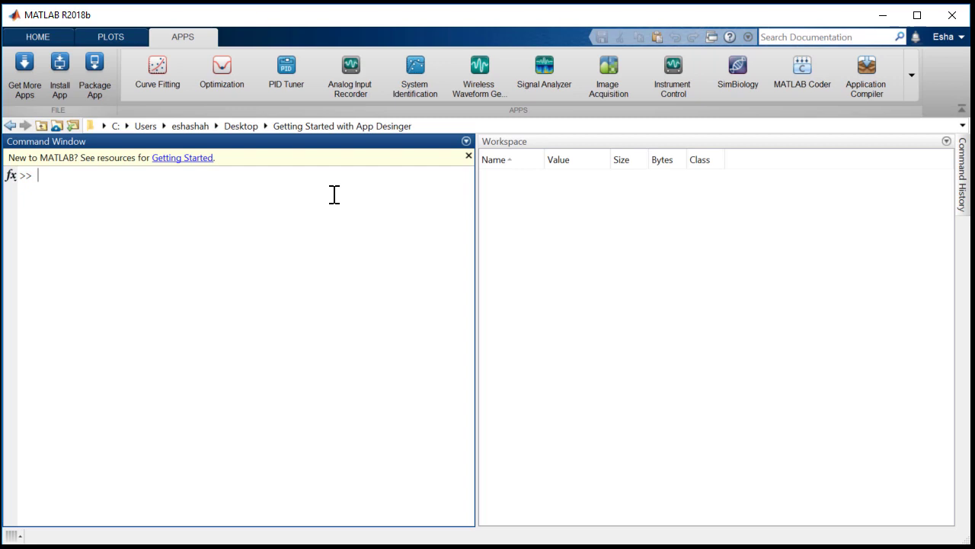
{"action": "left_click", "coordinate": [62, 98]}
{"action": "left_click", "coordinate": [358, 182]}
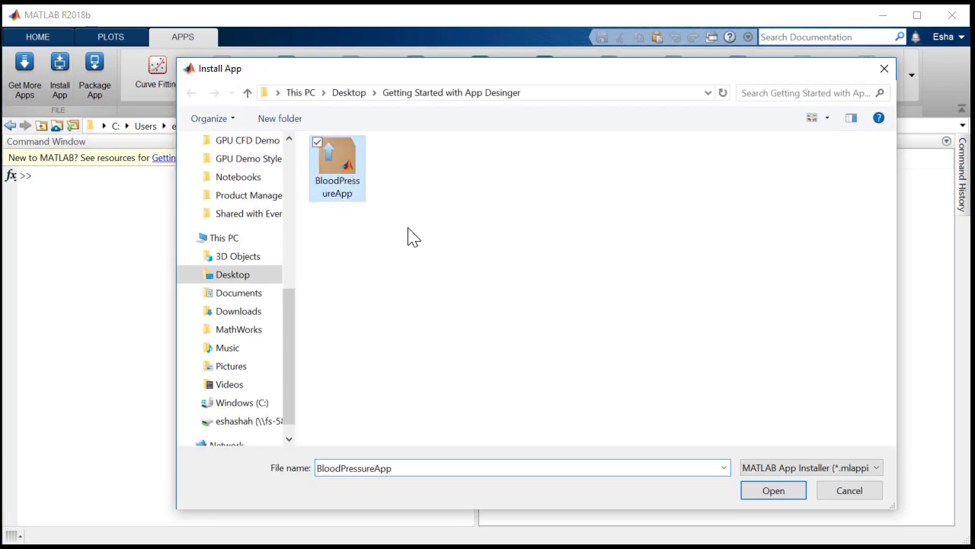
{"action": "left_click", "coordinate": [789, 497]}
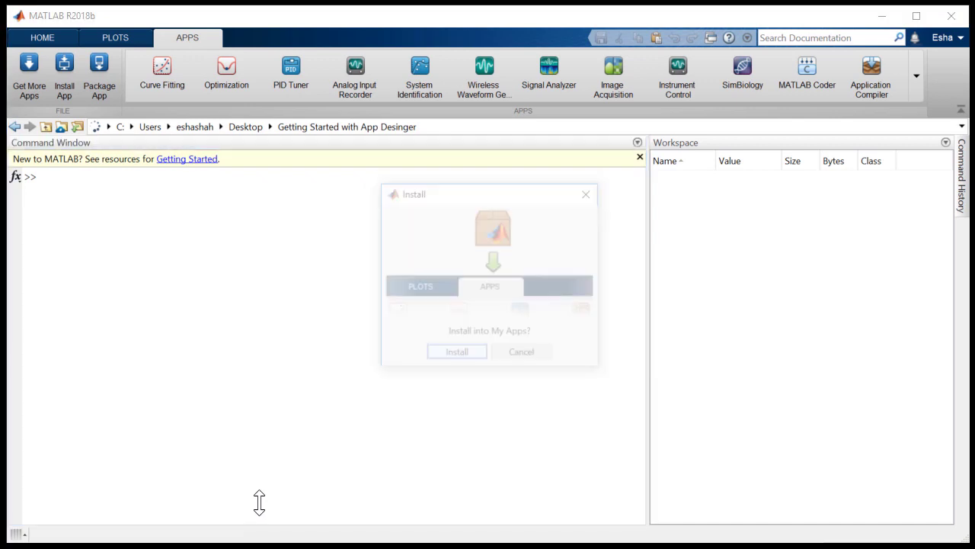
{"action": "left_click", "coordinate": [450, 354]}
{"action": "left_click", "coordinate": [921, 80]}
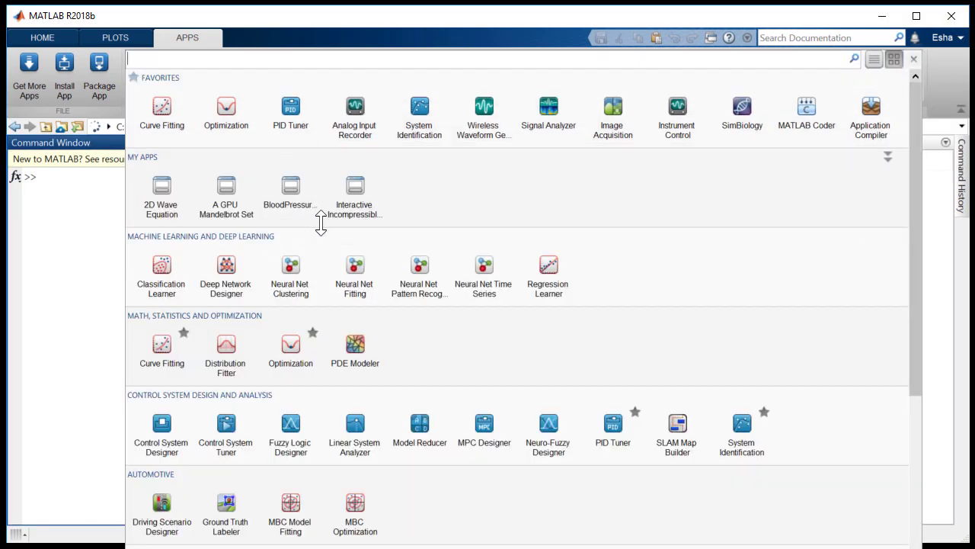
{"action": "left_click", "coordinate": [914, 58]}
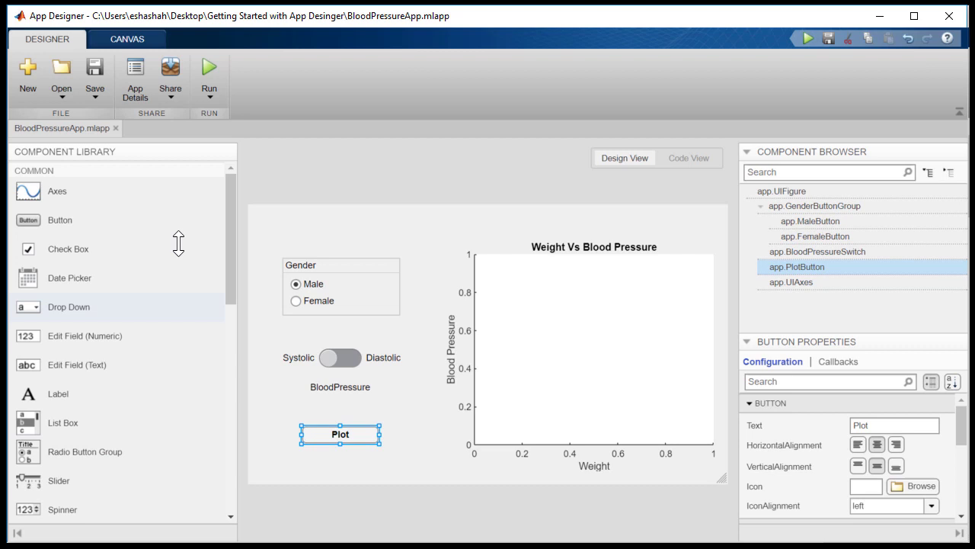
Open the Share dropdown on App Designer's Designer tab to reach the web app option
{"action": "left_click", "coordinate": [169, 97]}
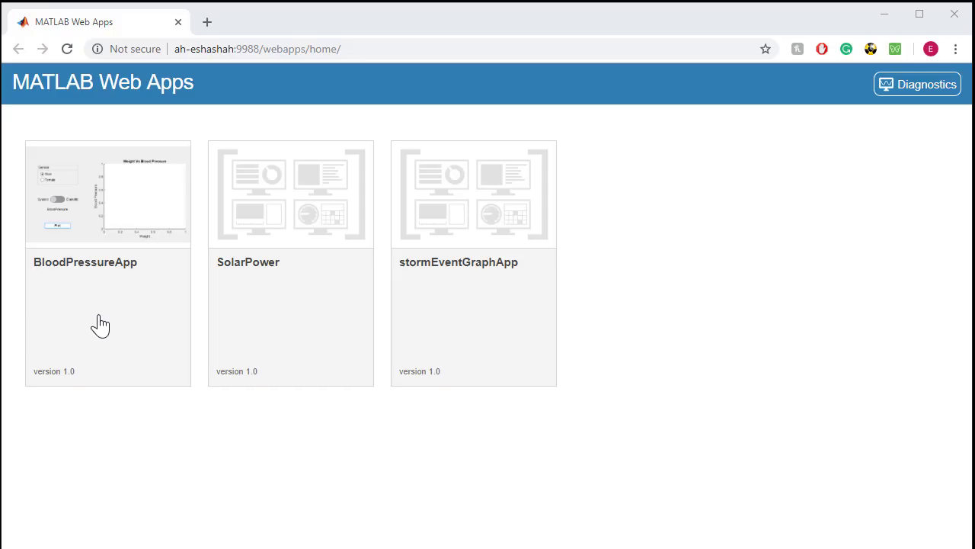
Launch BloodPressureApp from its tile on the MATLAB Web Apps home page
{"action": "left_click", "coordinate": [97, 326]}
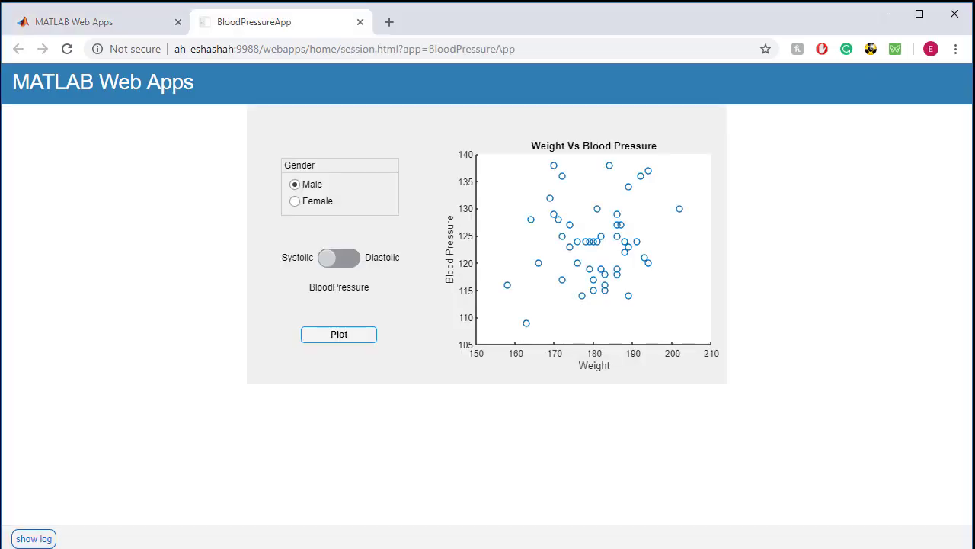